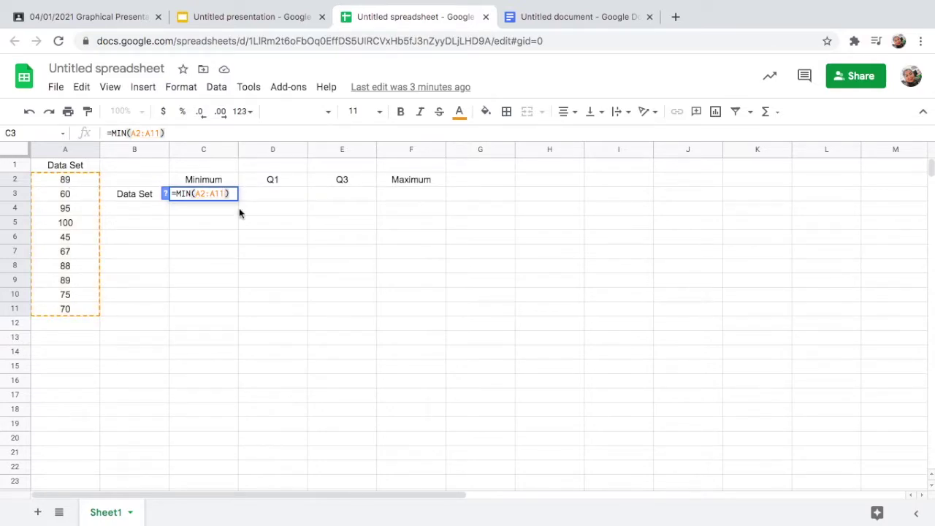
Step: Calculate the first quartile of the data set in cell D3 with =QUARTILE(A2:A11,1)
{"action": "left_click", "coordinate": [278, 194]}
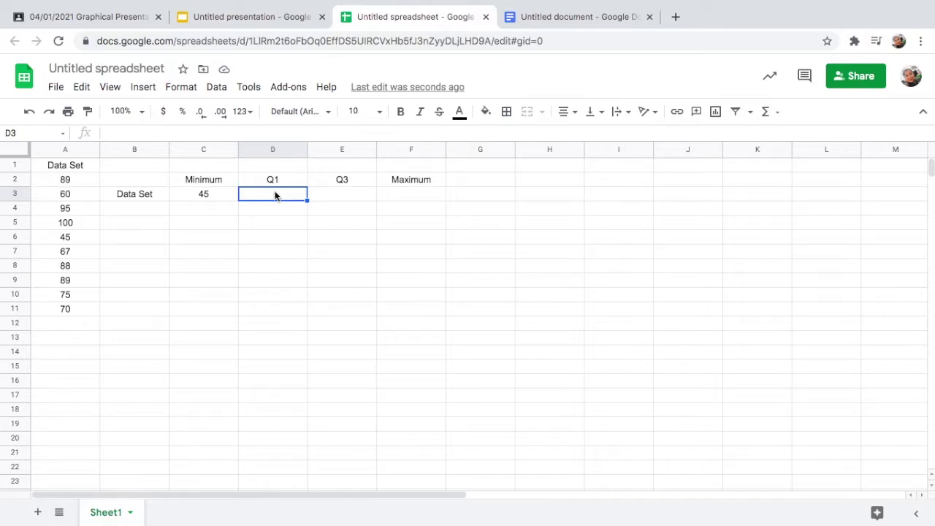
{"action": "type", "text": "="}
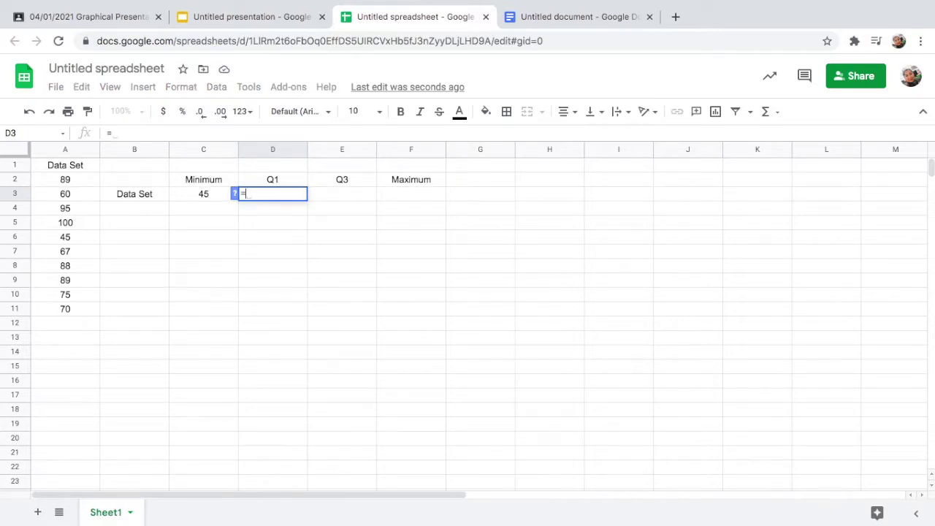
{"action": "type", "text": "quar"}
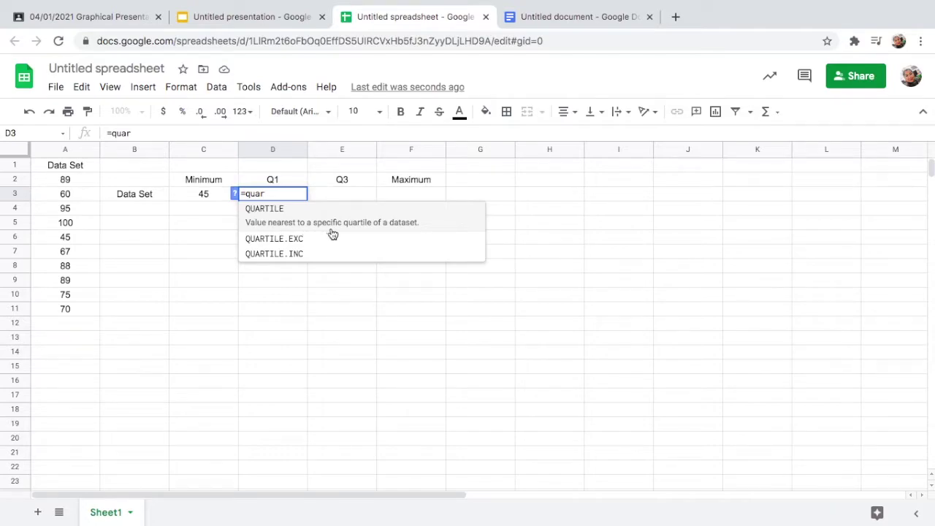
{"action": "left_click", "coordinate": [294, 220]}
{"action": "left_click", "coordinate": [65, 182]}
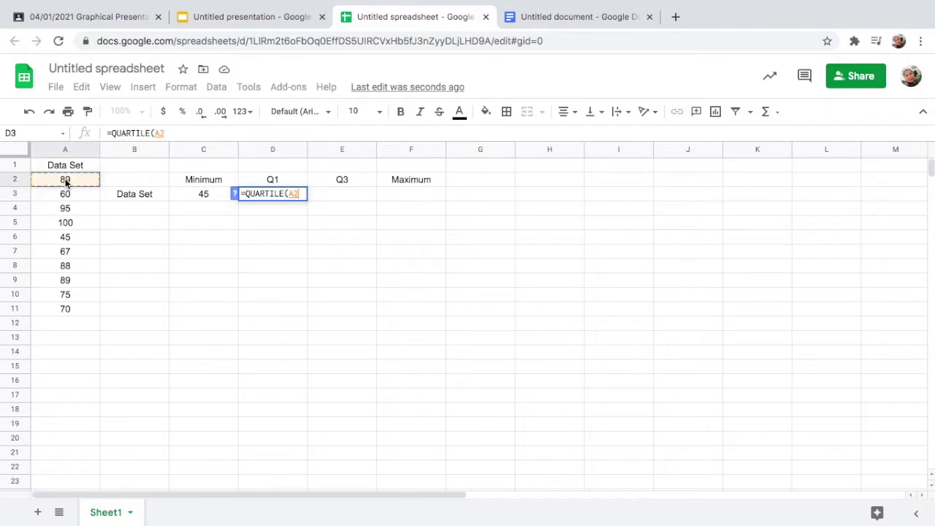
{"action": "left_click_drag", "start_coordinate": [65, 182], "coordinate": [65, 308]}
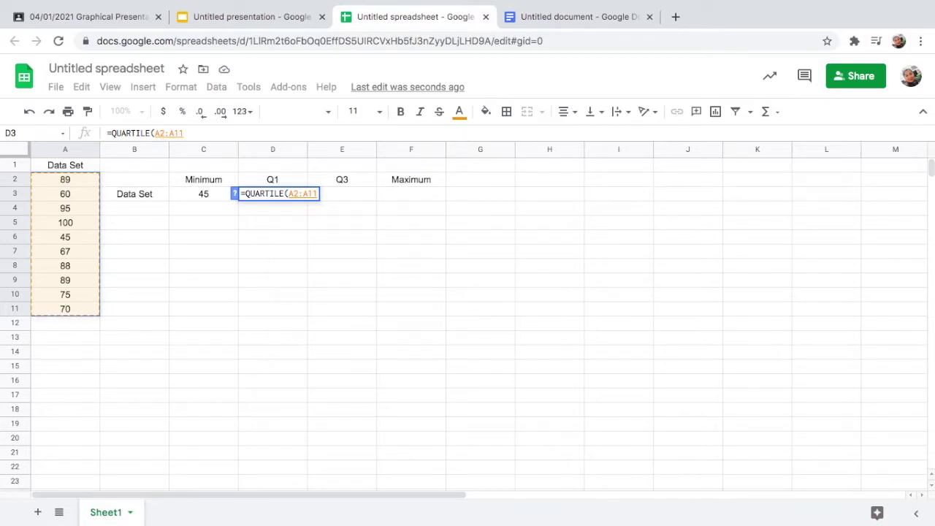
{"action": "type", "text": ","}
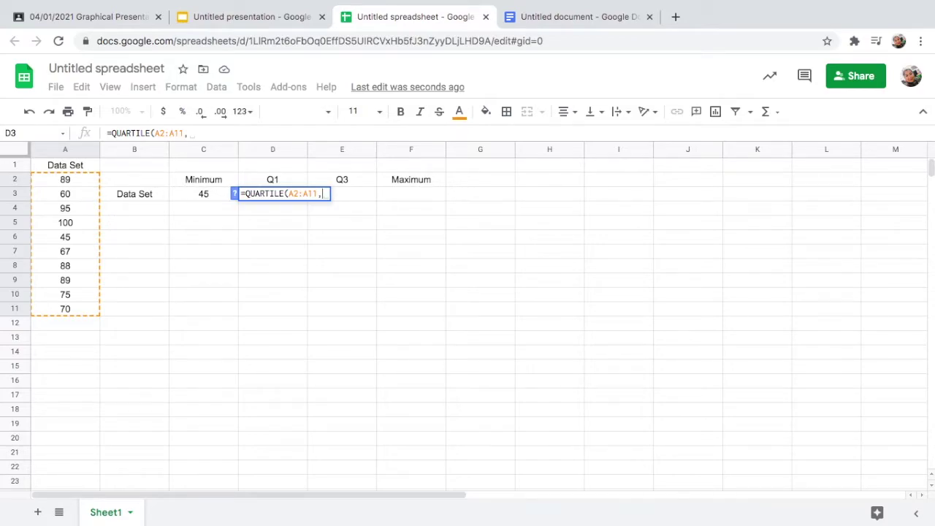
{"action": "type", "text": "1"}
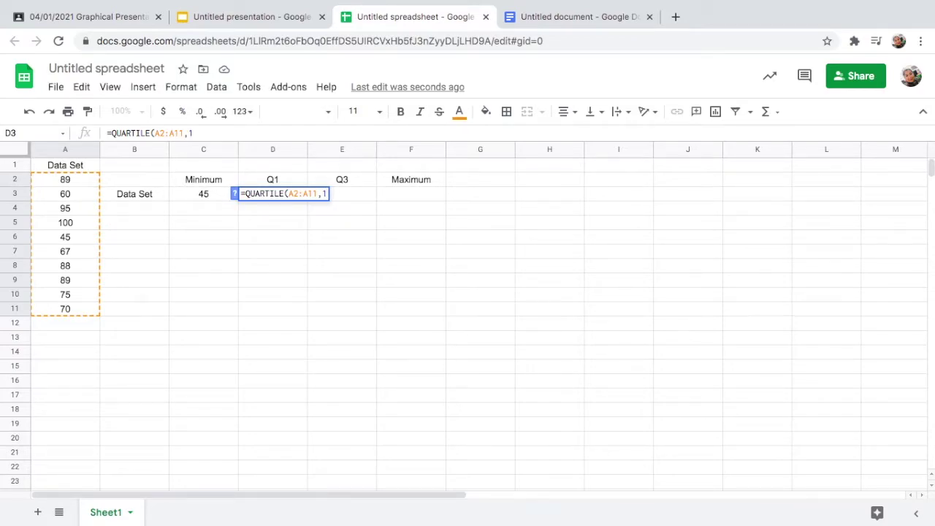
{"action": "type", "text": ")"}
Step: Calculate the third quartile of the data set in cell E3 with =QUARTILE(A2:A11,3)
{"action": "left_click", "coordinate": [359, 192]}
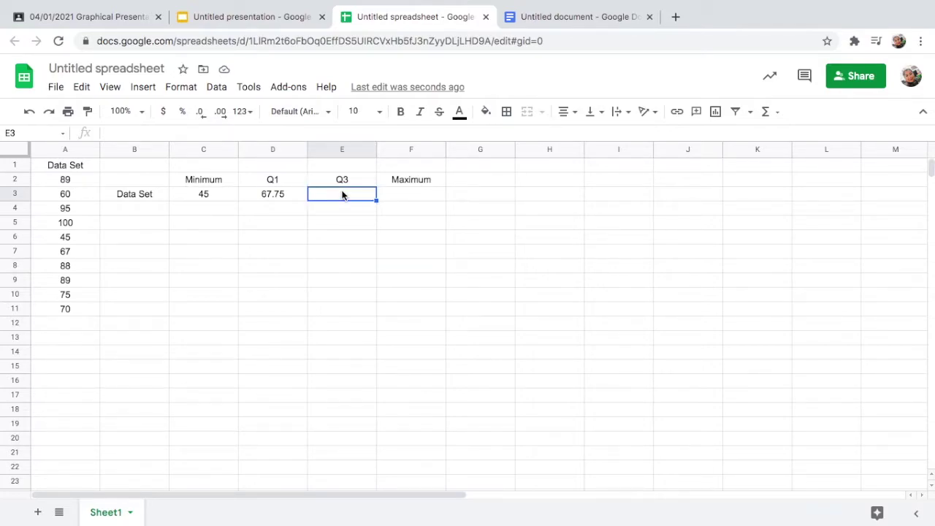
{"action": "type", "text": "="}
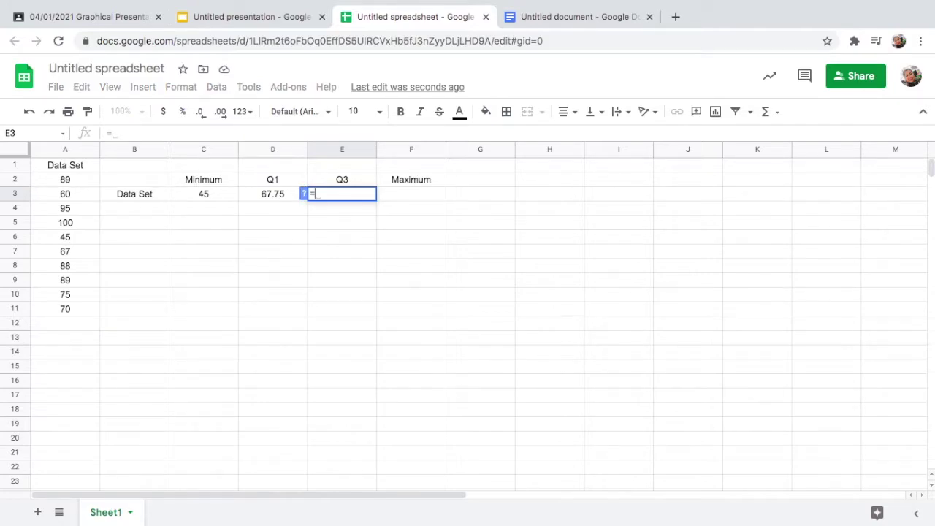
{"action": "type", "text": "quar"}
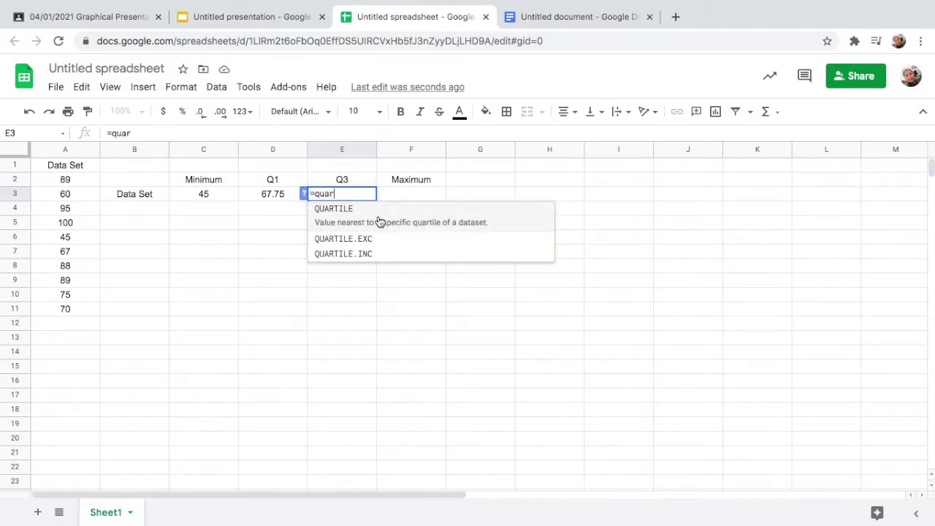
{"action": "left_click", "coordinate": [380, 221]}
{"action": "left_click_drag", "start_coordinate": [71, 179], "coordinate": [65, 309]}
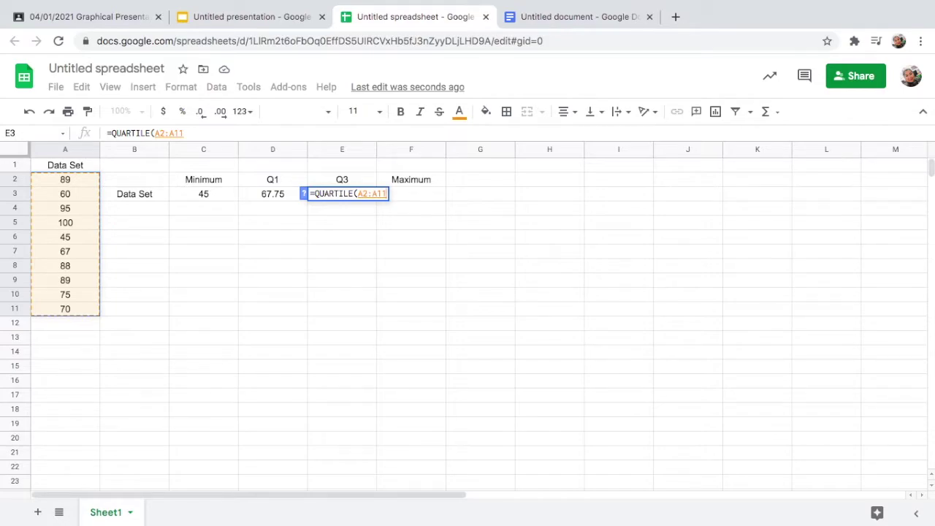
{"action": "type", "text": ",3"}
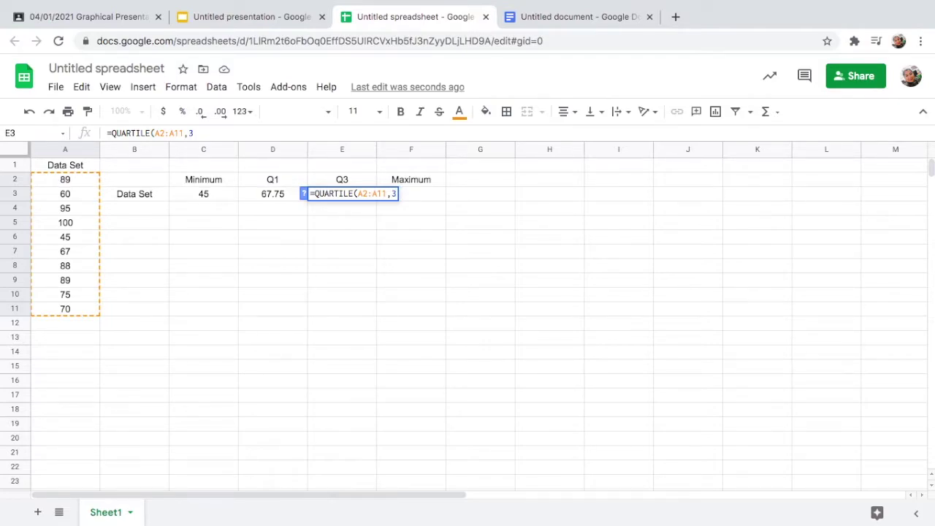
{"action": "type", "text": ")"}
Step: Calculate the maximum of the data set in cell F3 with =MAX(A2:A11)
{"action": "left_click", "coordinate": [431, 198]}
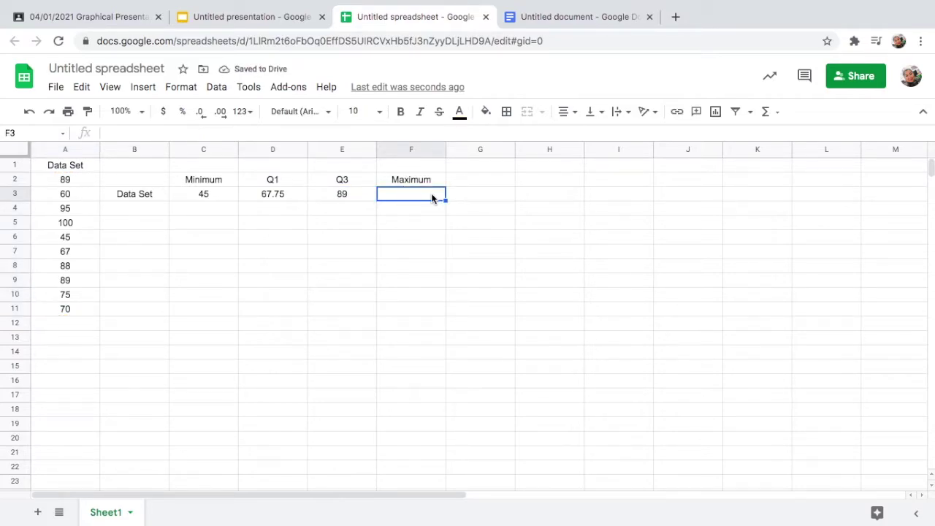
{"action": "type", "text": "="}
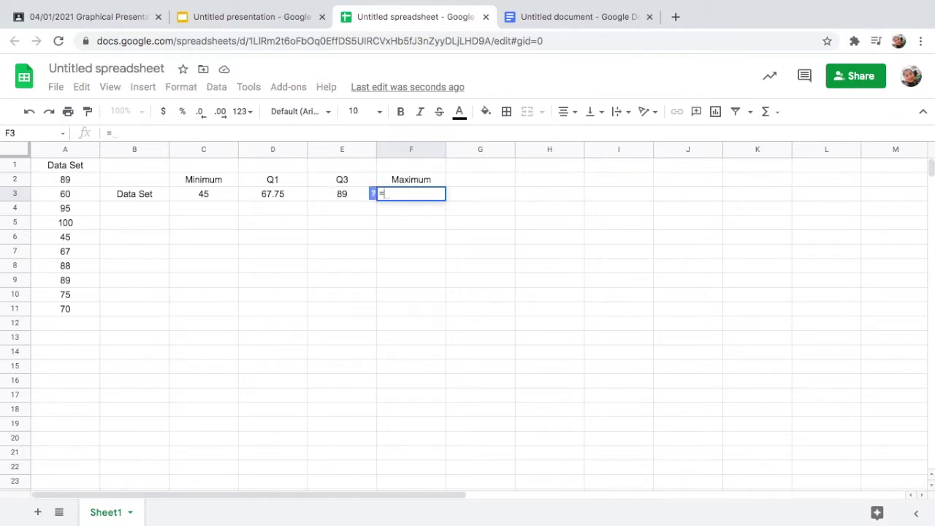
{"action": "type", "text": "max"}
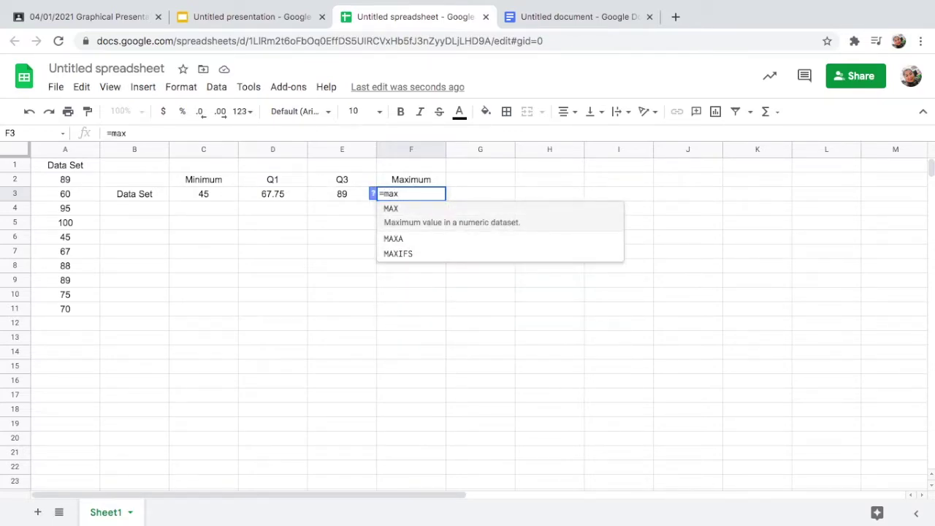
{"action": "left_click", "coordinate": [491, 218]}
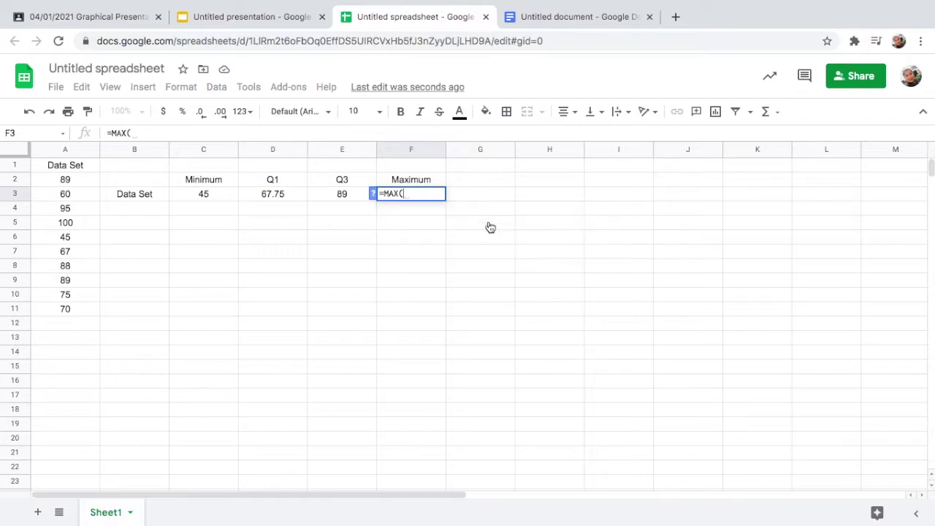
{"action": "left_click", "coordinate": [68, 182]}
{"action": "left_click_drag", "start_coordinate": [68, 182], "coordinate": [65, 309]}
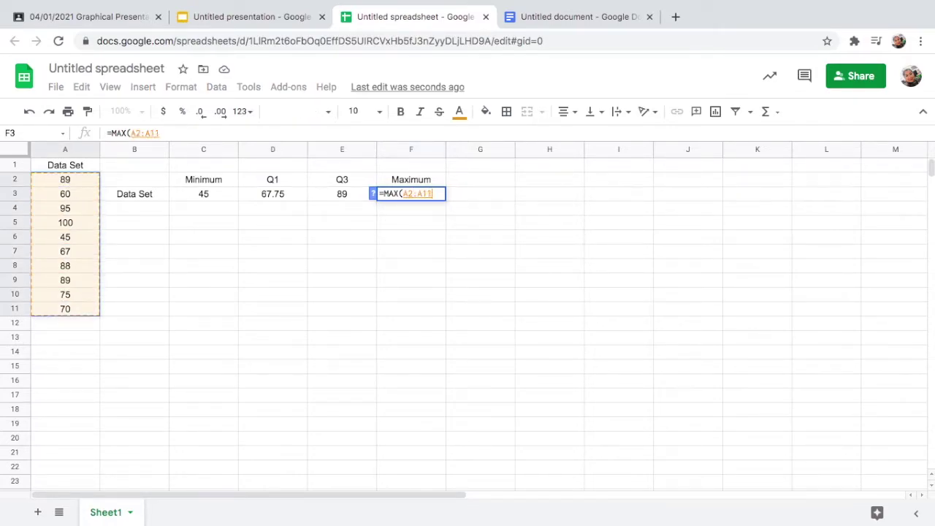
{"action": "type", "text": ")"}
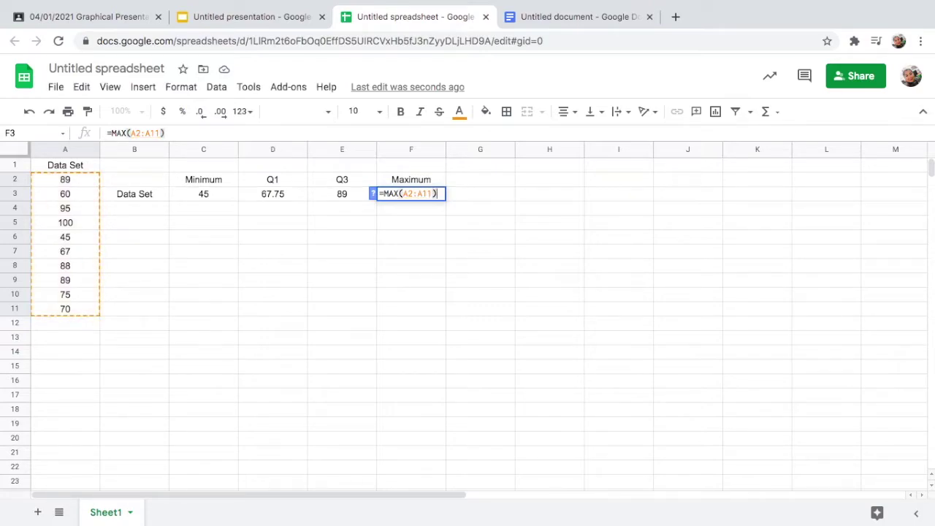
{"action": "left_click", "coordinate": [485, 202]}
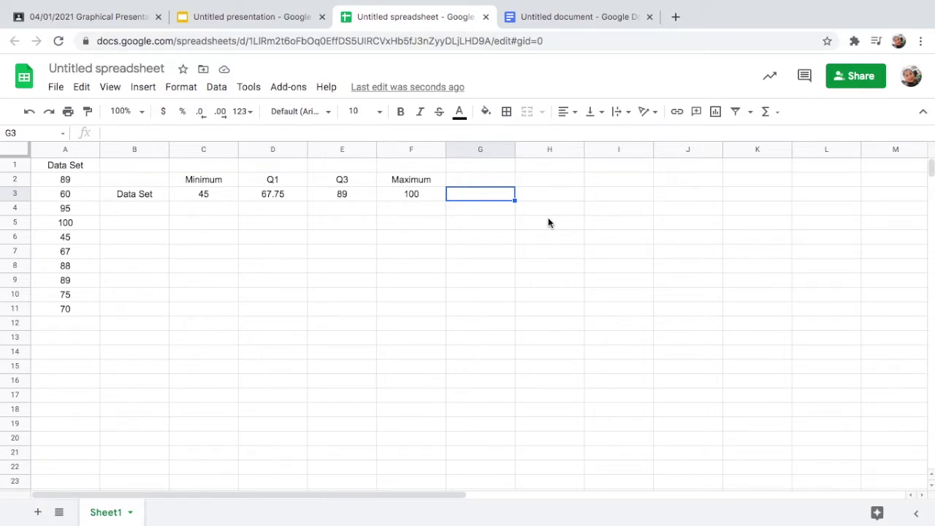
Step: Insert a chart based on the data set's summary row, cells B3:F3
{"action": "left_click", "coordinate": [140, 198]}
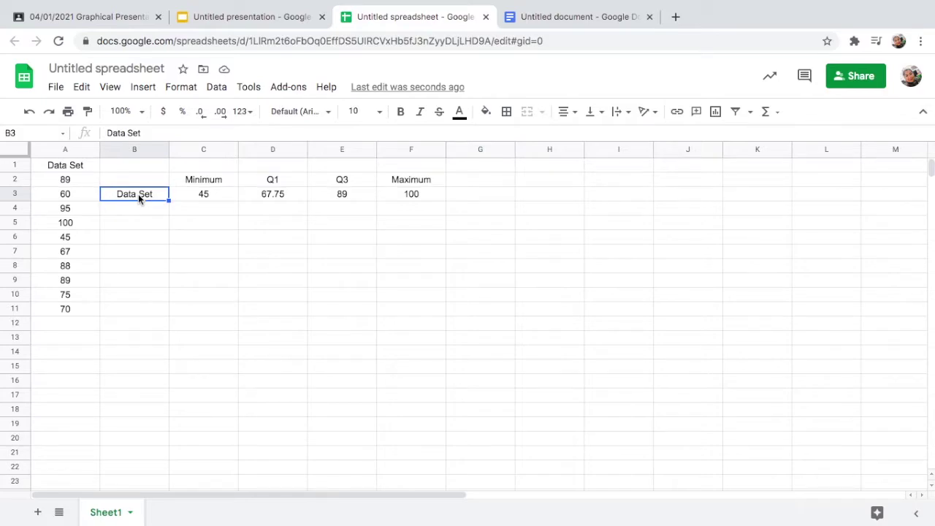
{"action": "key", "text": "shift+Right"}
{"action": "key", "text": "shift+Right"}
{"action": "key", "text": "shift+Right"}
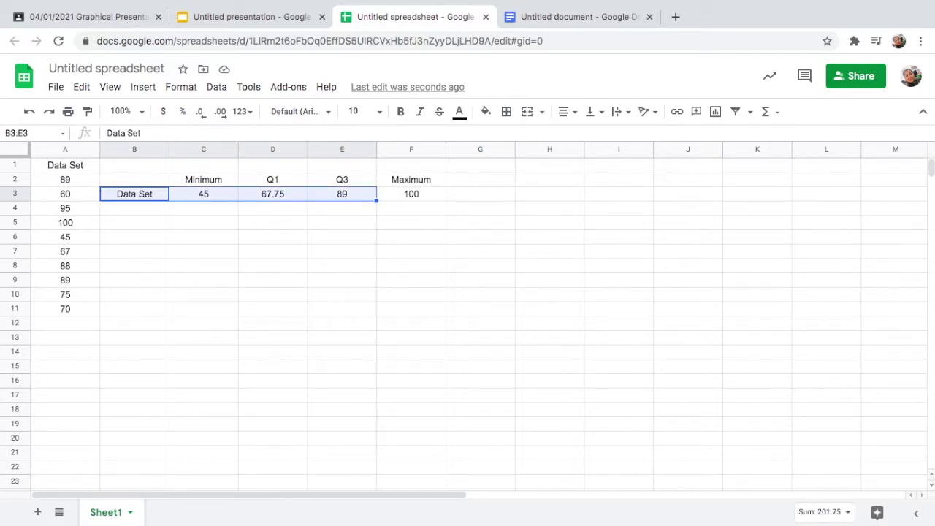
{"action": "key", "text": "shift+Right"}
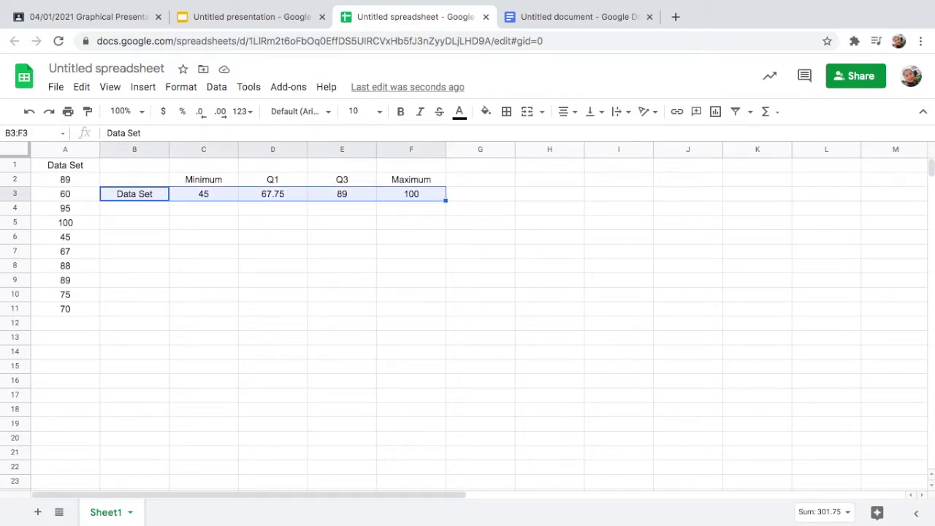
{"action": "left_click", "coordinate": [146, 88]}
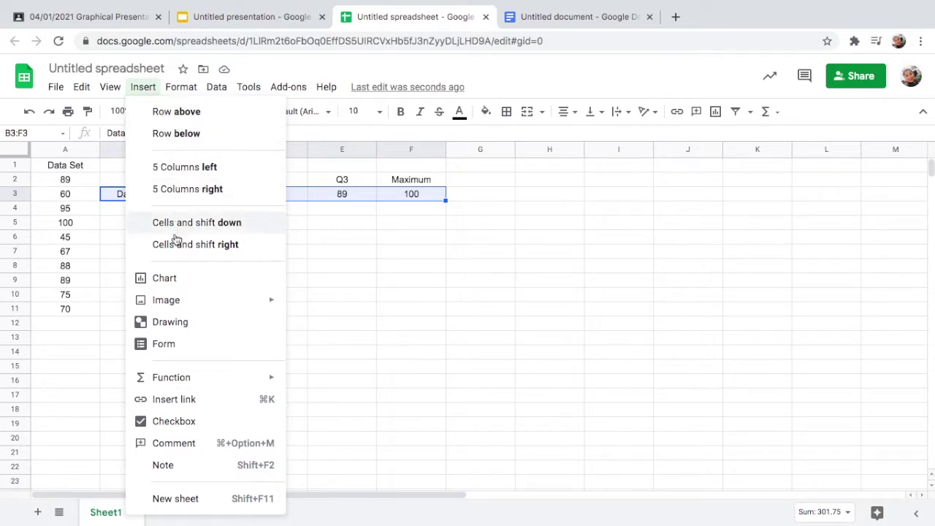
{"action": "left_click", "coordinate": [175, 283]}
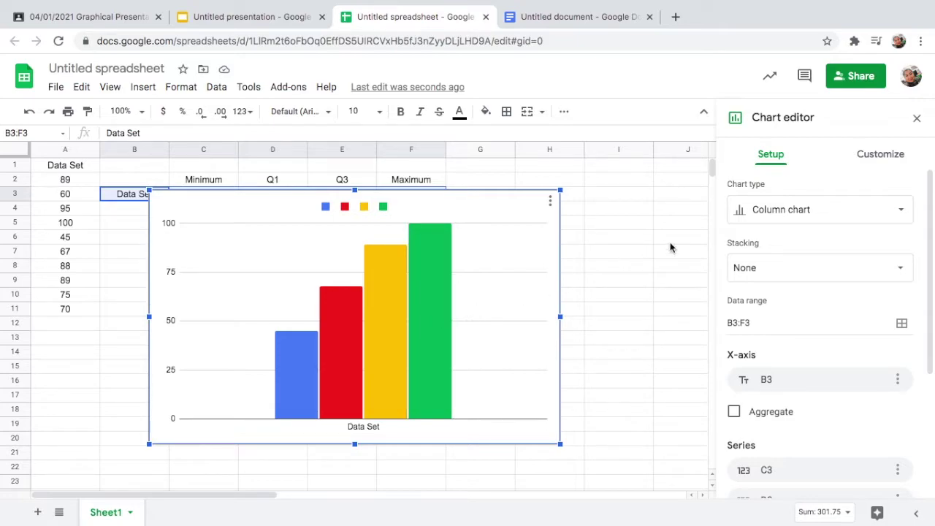
Step: Change the chart type to a candlestick chart and close the chart editor
{"action": "left_click", "coordinate": [788, 216]}
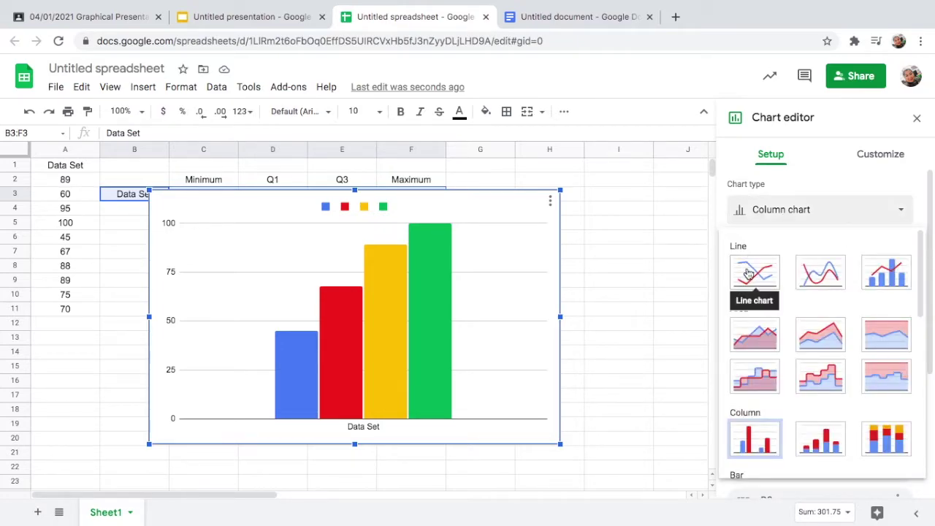
{"action": "scroll", "coordinate": [749, 274], "scroll_direction": "down", "scroll_amount": 1}
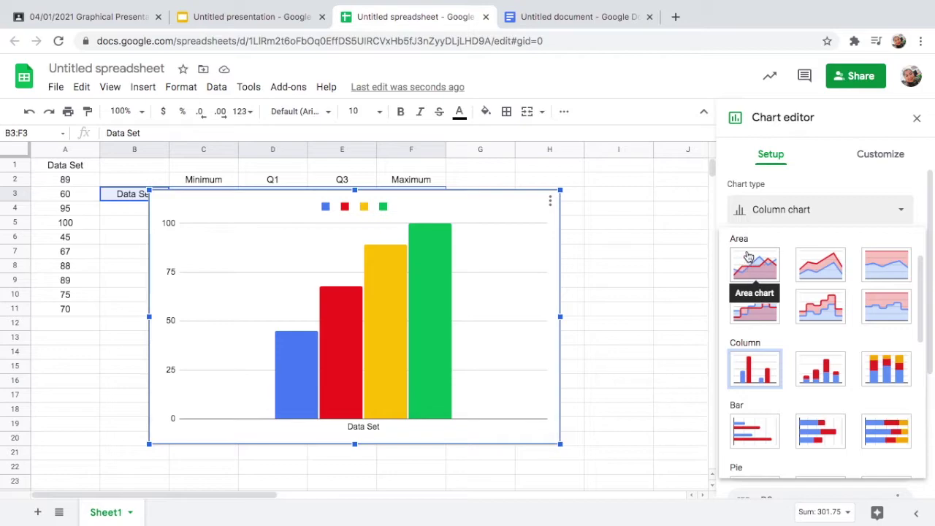
{"action": "scroll", "coordinate": [749, 307], "scroll_direction": "down", "scroll_amount": 2}
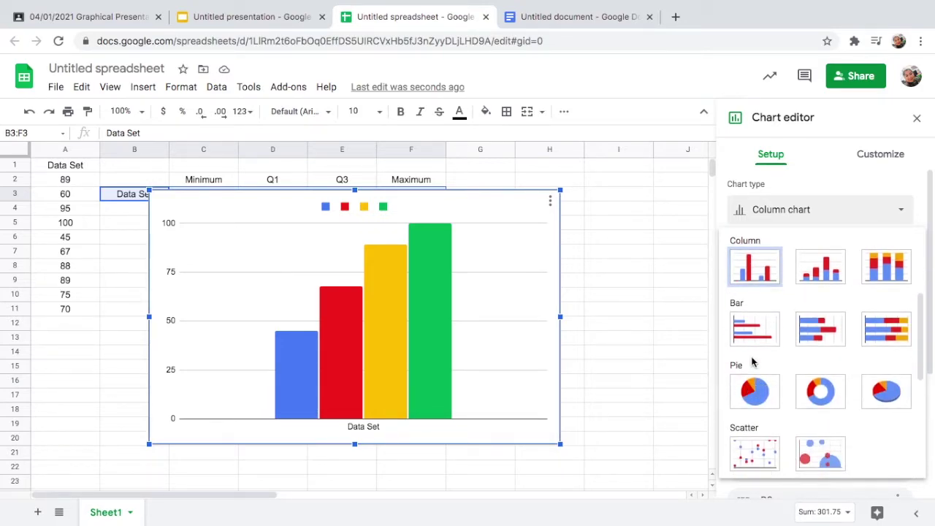
{"action": "scroll", "coordinate": [752, 333], "scroll_direction": "down", "scroll_amount": 2}
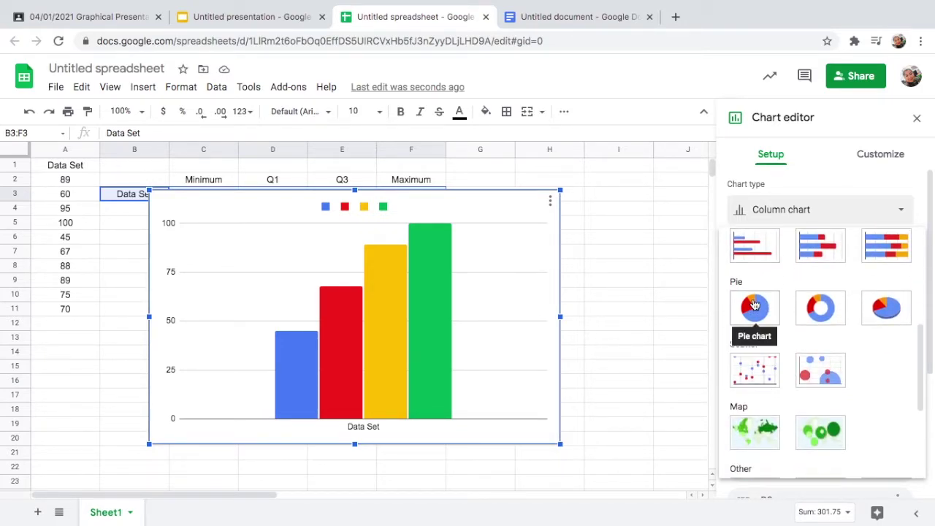
{"action": "scroll", "coordinate": [758, 375], "scroll_direction": "down", "scroll_amount": 2}
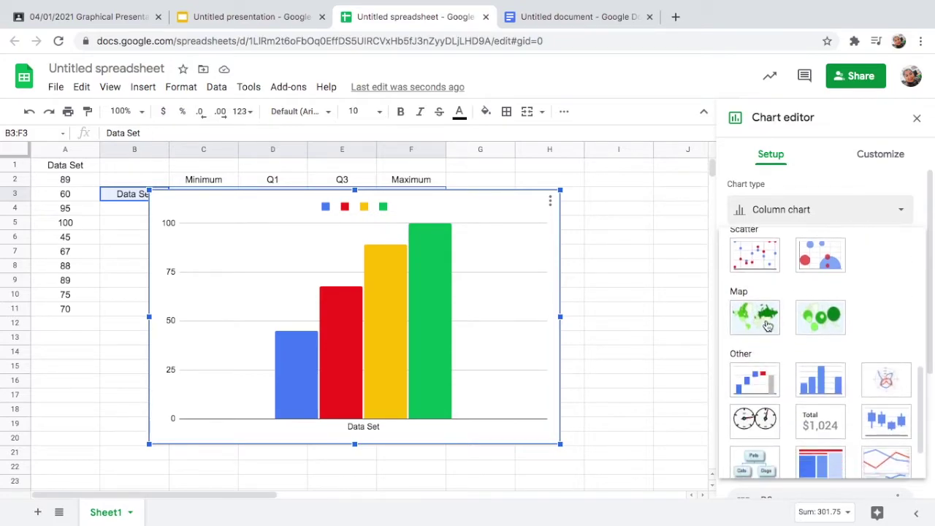
{"action": "scroll", "coordinate": [765, 328], "scroll_direction": "down", "scroll_amount": 1}
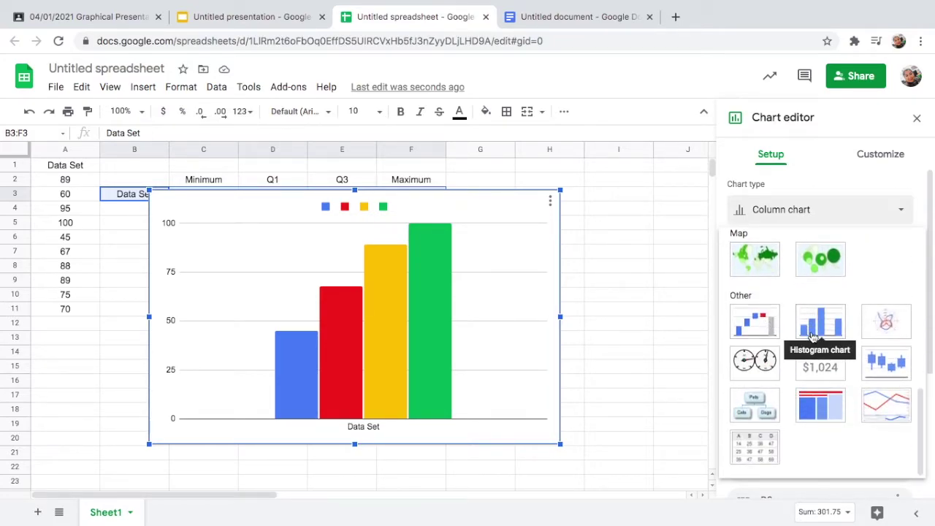
{"action": "left_click", "coordinate": [887, 365]}
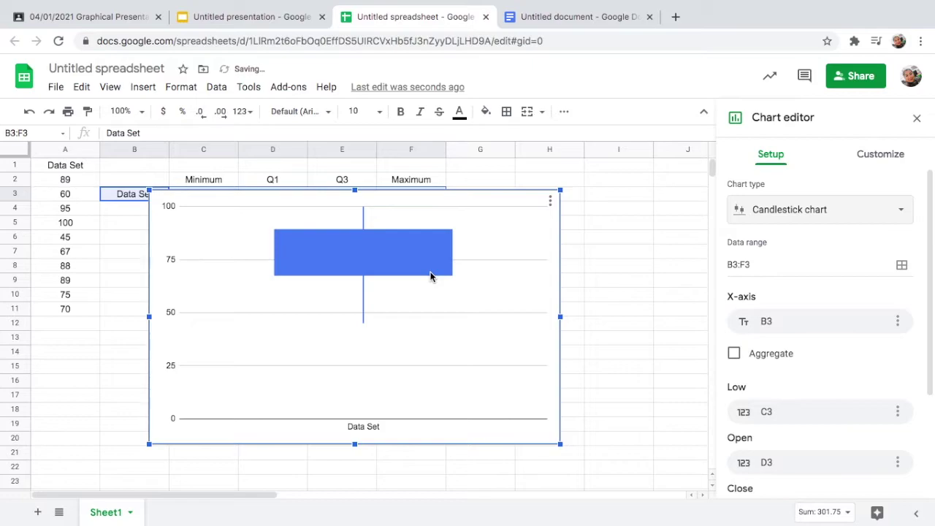
{"action": "left_click", "coordinate": [688, 208]}
Step: Copy the candlestick chart and paste it onto slide 2 of the Google Slides presentation, linked to the spreadsheet
{"action": "mouse_move", "coordinate": [388, 244]}
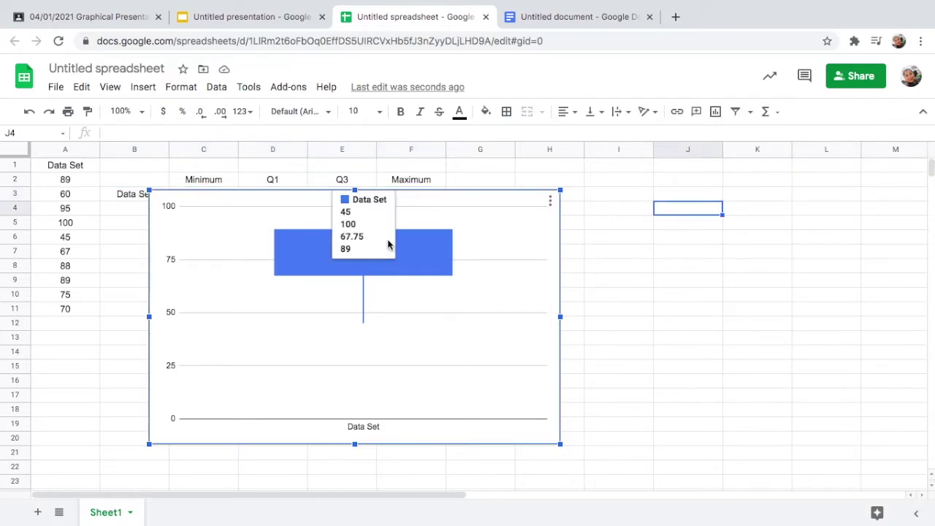
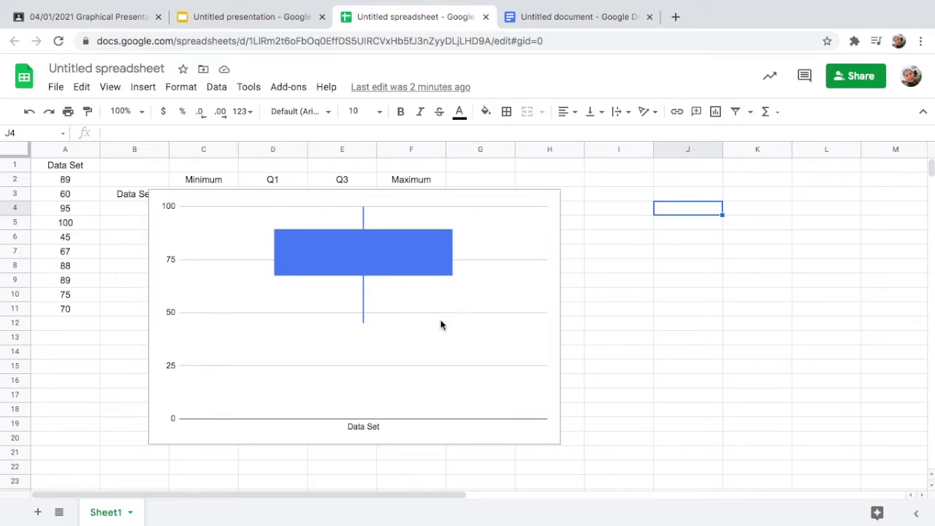
{"action": "key", "text": "Escape"}
{"action": "left_click", "coordinate": [278, 21]}
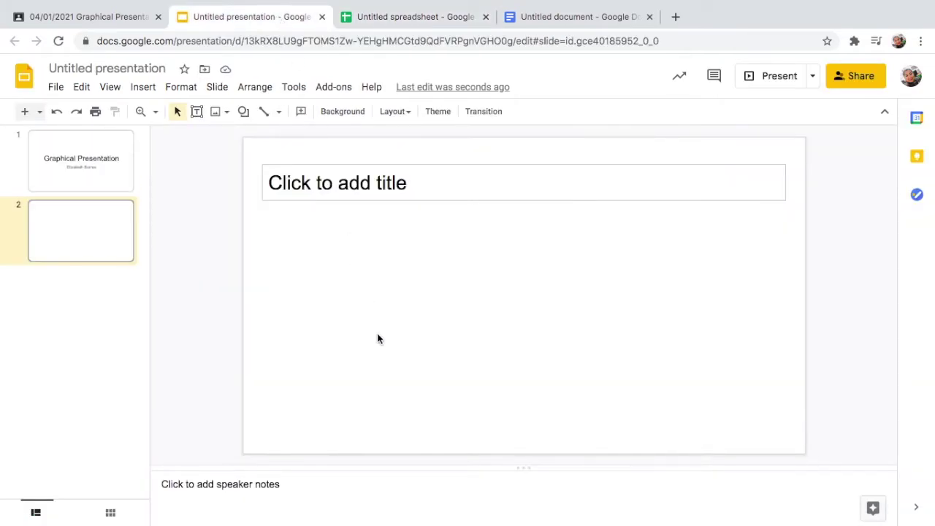
{"action": "key", "text": "ctrl+v"}
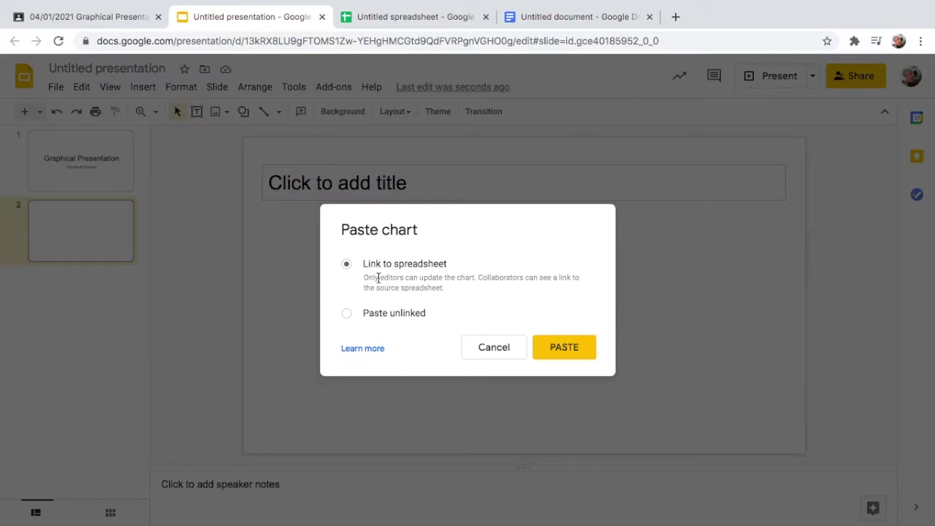
{"action": "left_click", "coordinate": [569, 355]}
Step: Shrink the pasted chart slightly and center it in the empty area below the slide's title
{"action": "left_click_drag", "start_coordinate": [506, 336], "coordinate": [572, 337]}
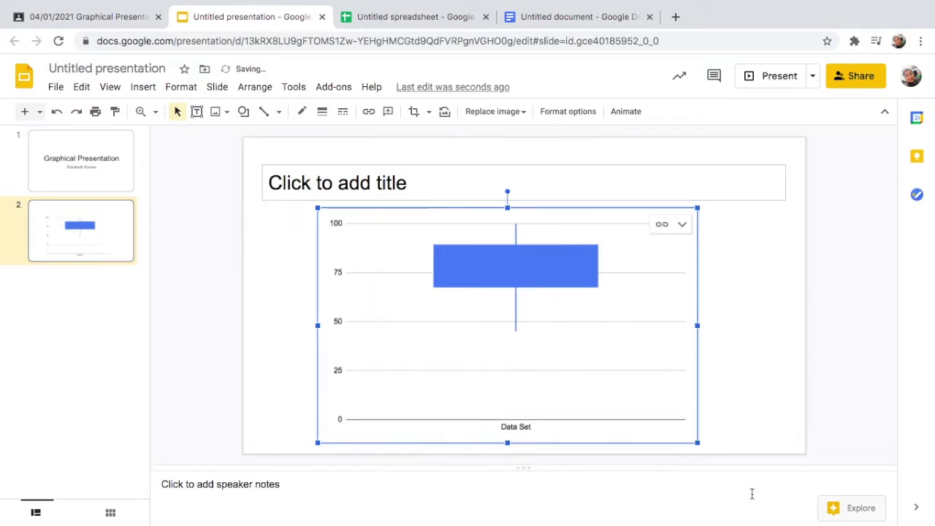
{"action": "left_click_drag", "start_coordinate": [698, 443], "coordinate": [647, 411]}
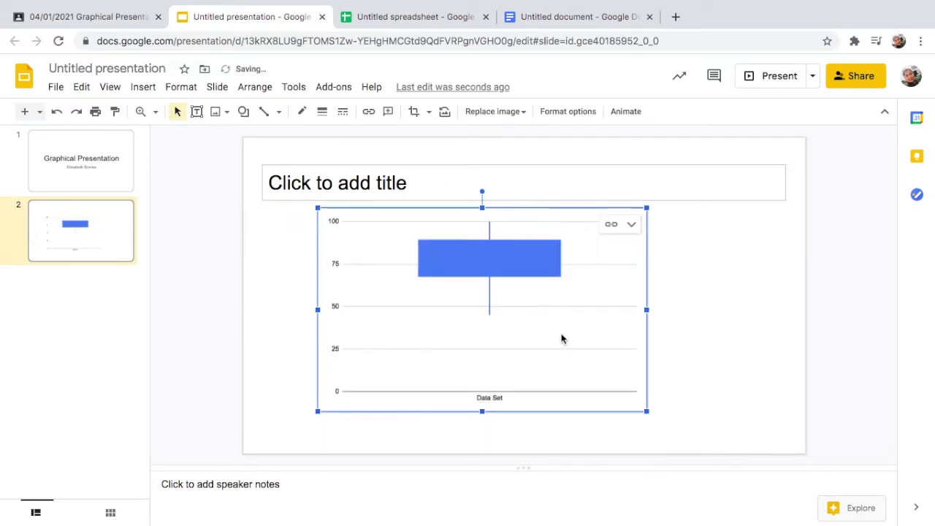
{"action": "left_click_drag", "start_coordinate": [551, 328], "coordinate": [577, 350]}
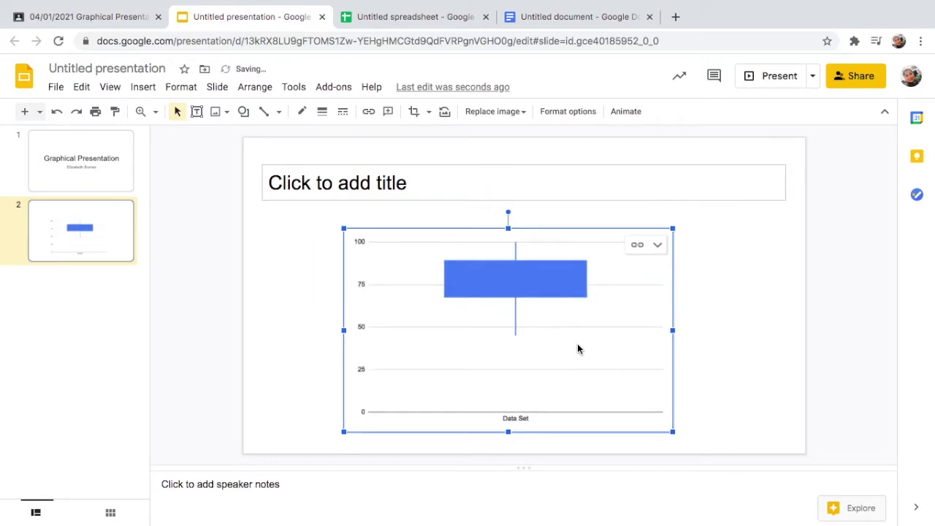
Step: Enter "Box and Whisker Plot of the Grades in Statistics" as the title of slide 2
{"action": "left_click", "coordinate": [411, 183]}
{"action": "type", "text": "Box and Whisker Plo"}
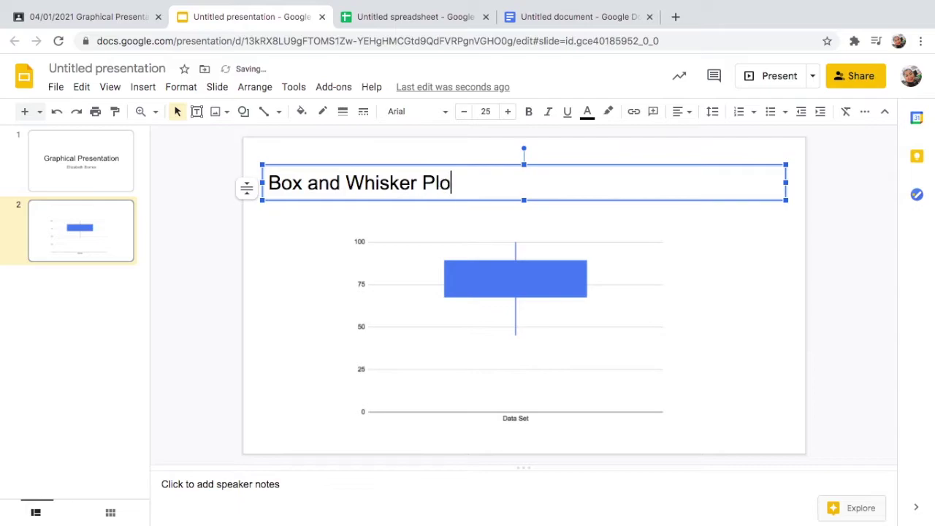
{"action": "type", "text": "t of the"}
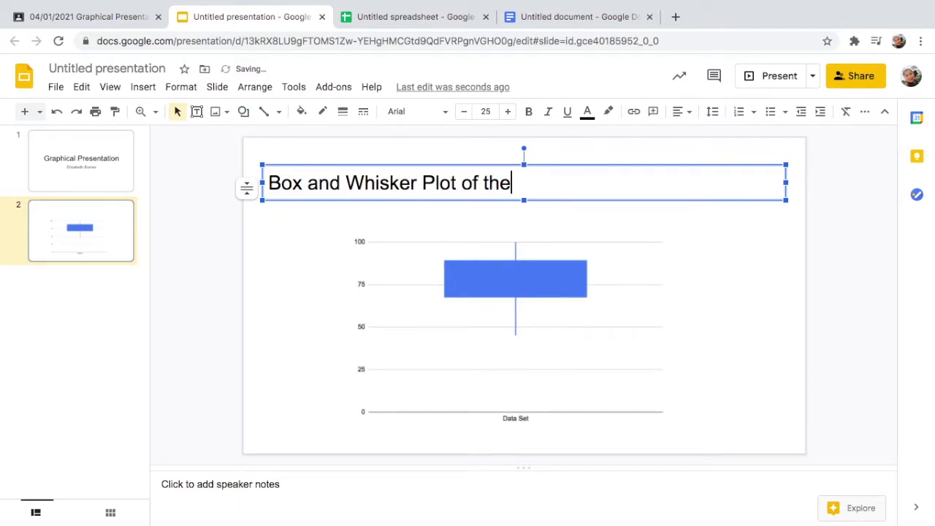
{"action": "type", "text": " Grades "}
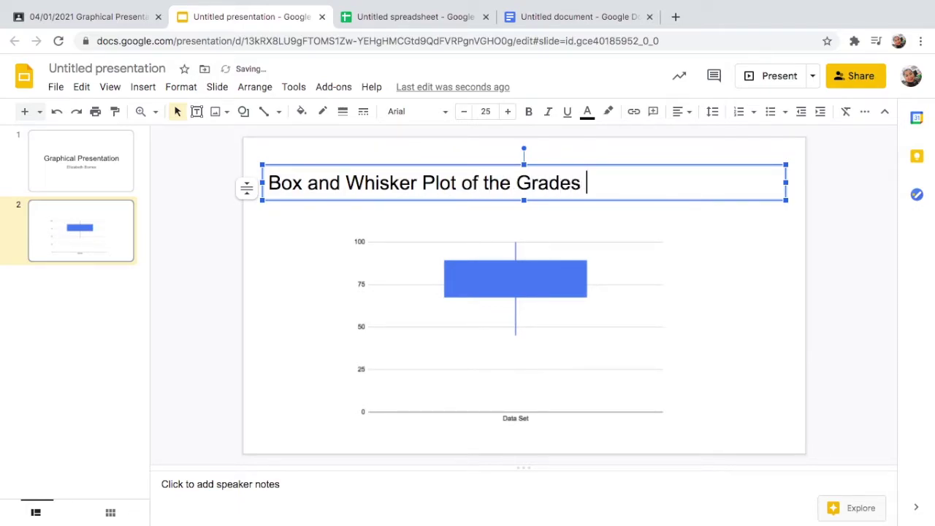
{"action": "type", "text": "in Statis"}
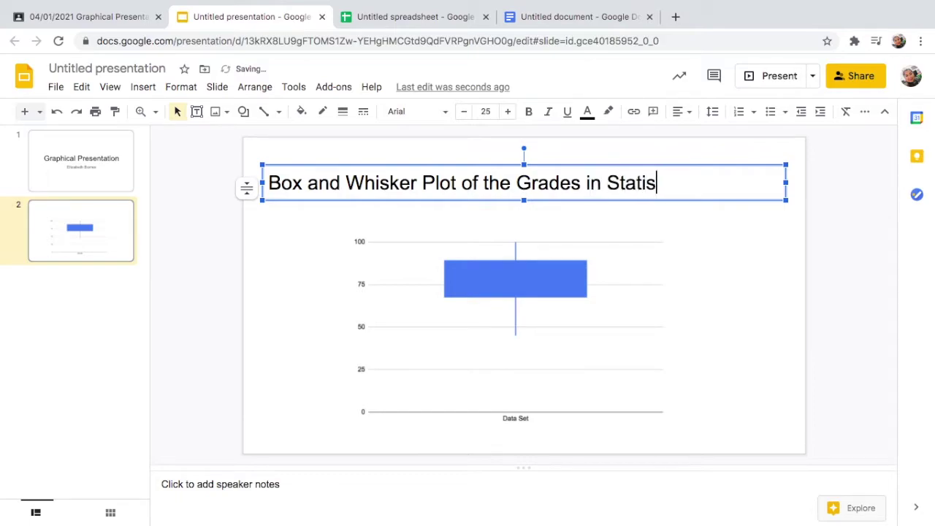
{"action": "type", "text": "tics"}
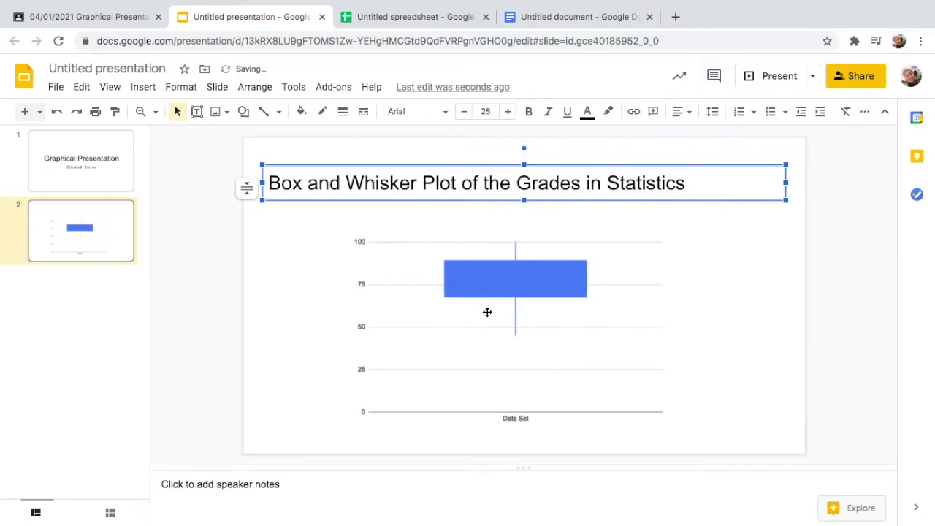
{"action": "left_click", "coordinate": [784, 322]}
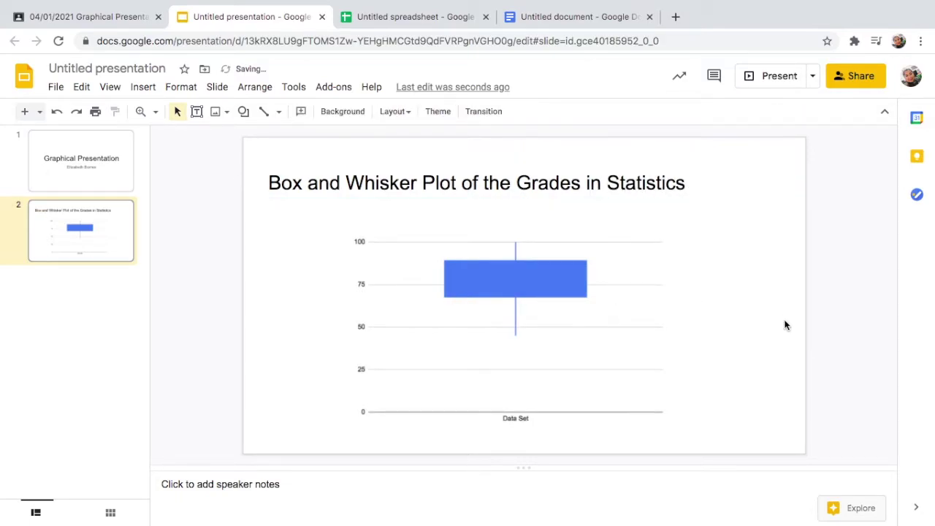
Step: Center-align the title text of the box and whisker plot slide
{"action": "left_click", "coordinate": [561, 175]}
{"action": "left_click_drag", "start_coordinate": [267, 182], "coordinate": [698, 194]}
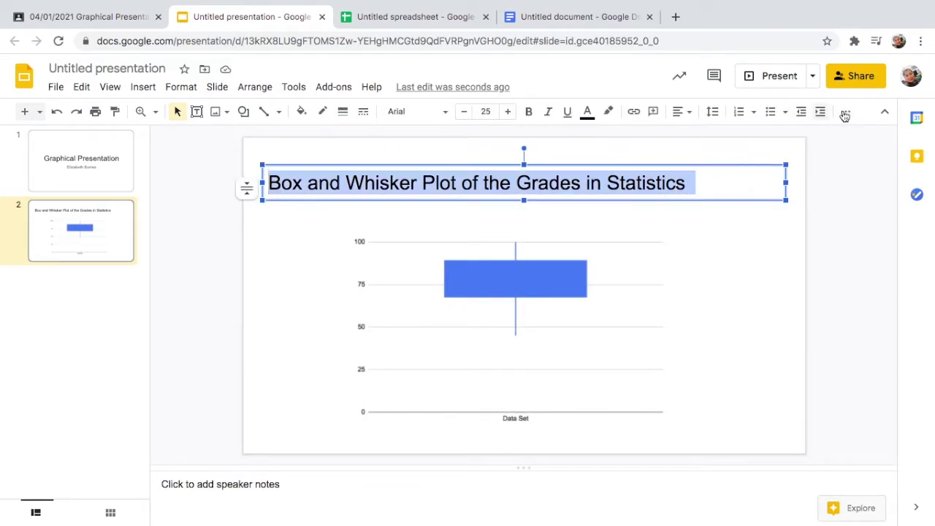
{"action": "left_click", "coordinate": [688, 117]}
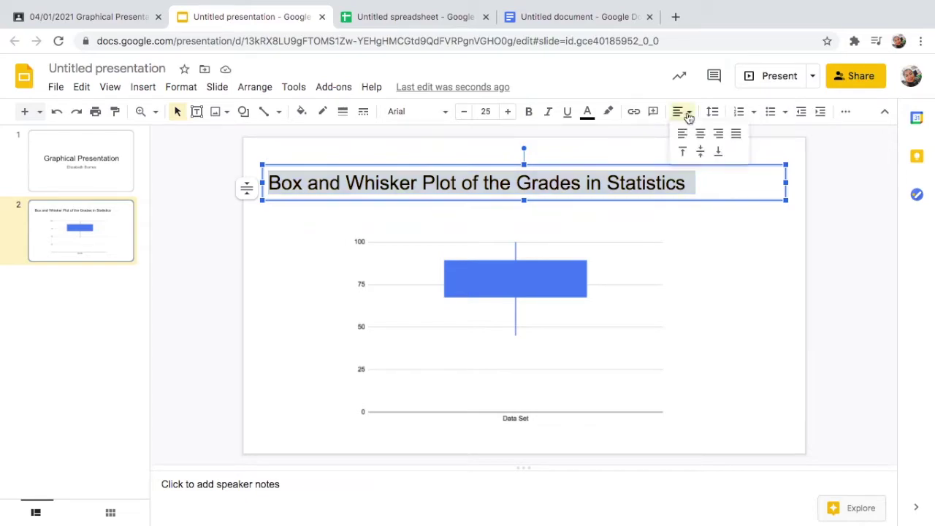
{"action": "left_click", "coordinate": [702, 133]}
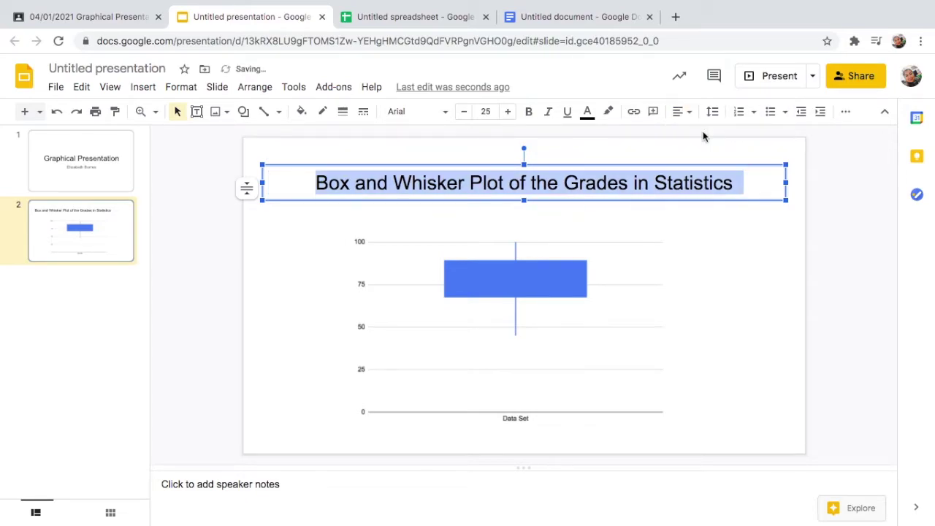
{"action": "left_click", "coordinate": [838, 275]}
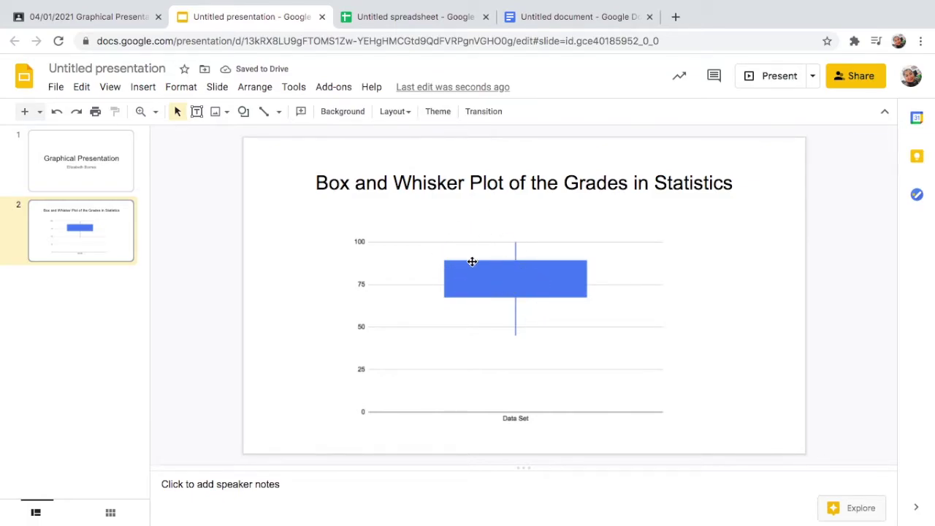
Step: Duplicate slide 2 and check the list of required graphs in the Google Docs document
{"action": "right_click", "coordinate": [112, 253]}
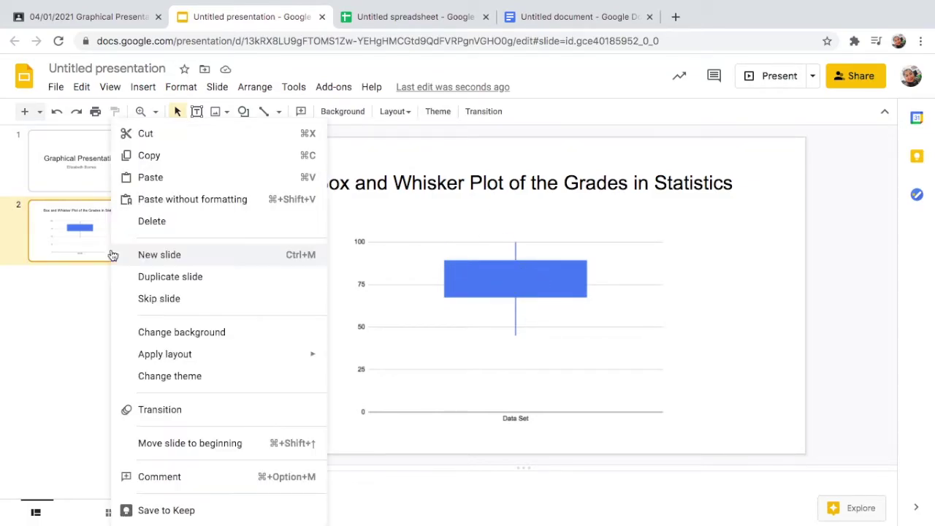
{"action": "left_click", "coordinate": [180, 276]}
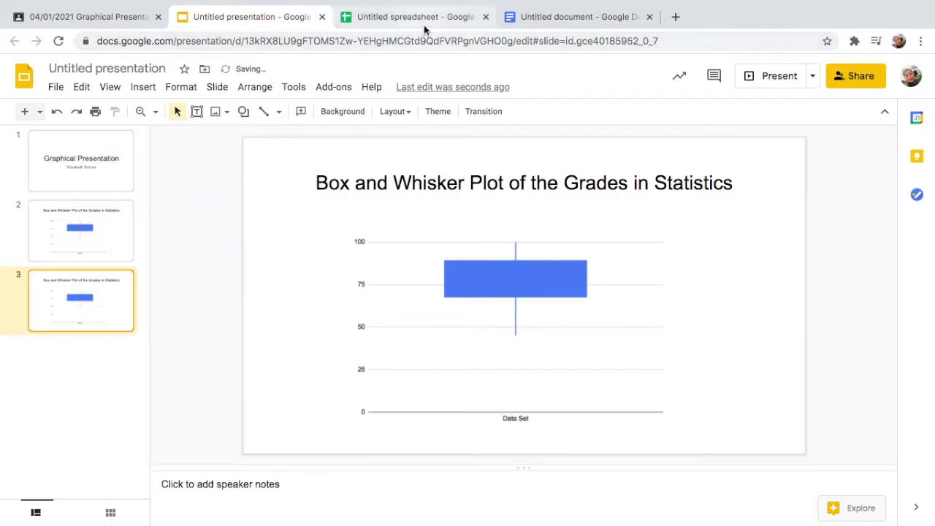
{"action": "left_click", "coordinate": [587, 17]}
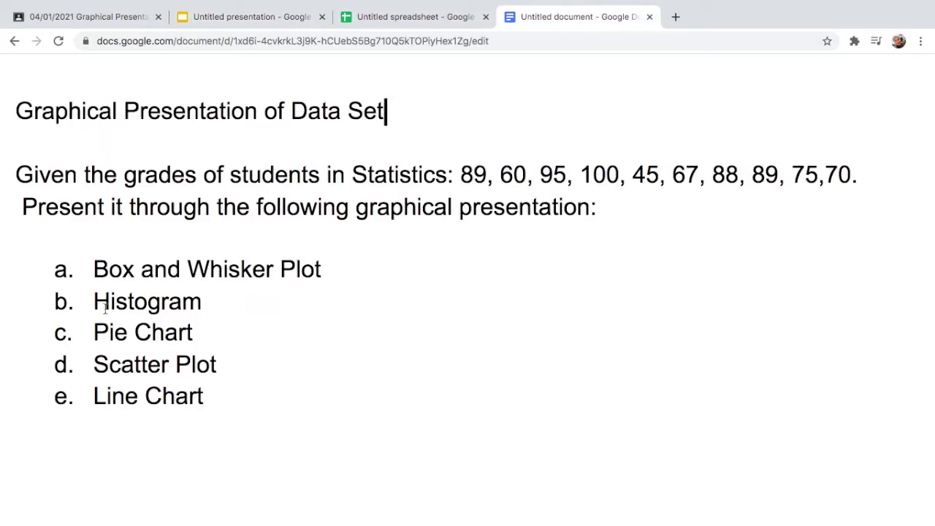
Step: Switch to the Google Sheets spreadsheet and delete the candlestick chart from Sheet1
{"action": "left_click", "coordinate": [410, 17]}
{"action": "left_click", "coordinate": [488, 327]}
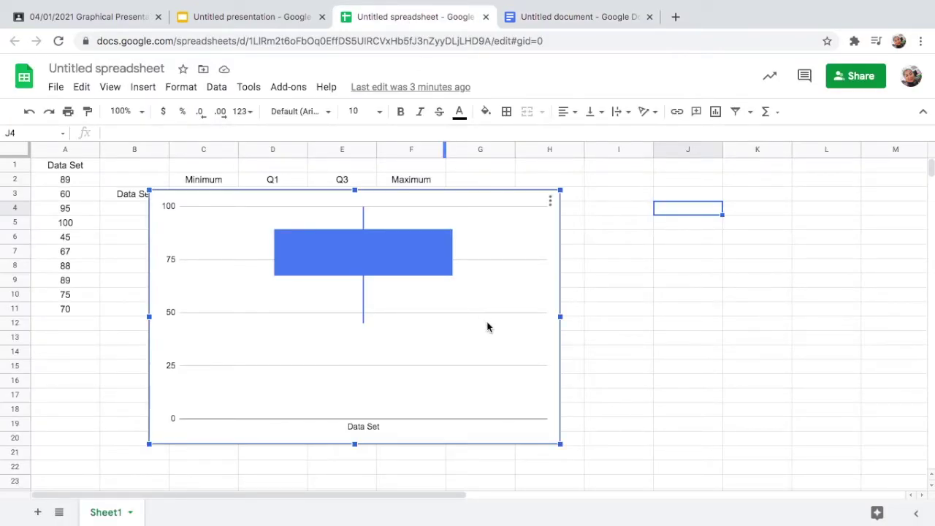
{"action": "key", "text": "Delete"}
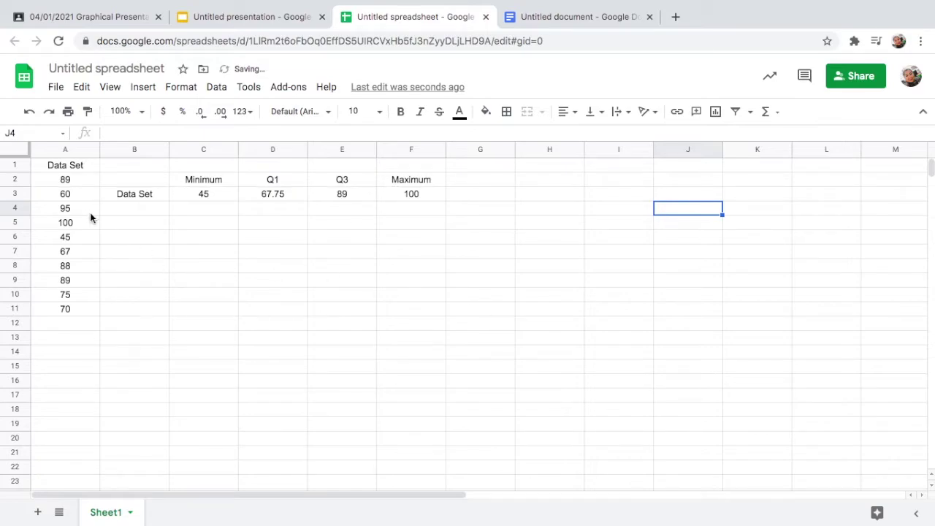
Step: Insert a chart based on the data set values in cells A2:A11
{"action": "left_click", "coordinate": [65, 183]}
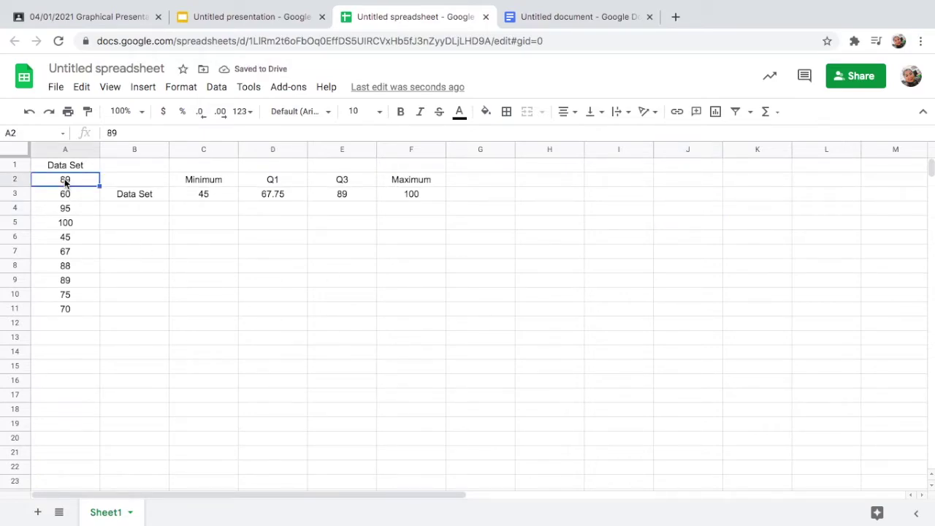
{"action": "key", "text": "shift+Down"}
{"action": "key", "text": "shift+Down"}
{"action": "key", "text": "shift+Down"}
{"action": "key", "text": "shift+Down"}
{"action": "key", "text": "shift+Down"}
{"action": "key", "text": "shift+Down"}
{"action": "key", "text": "shift+Down"}
{"action": "key", "text": "shift+Down"}
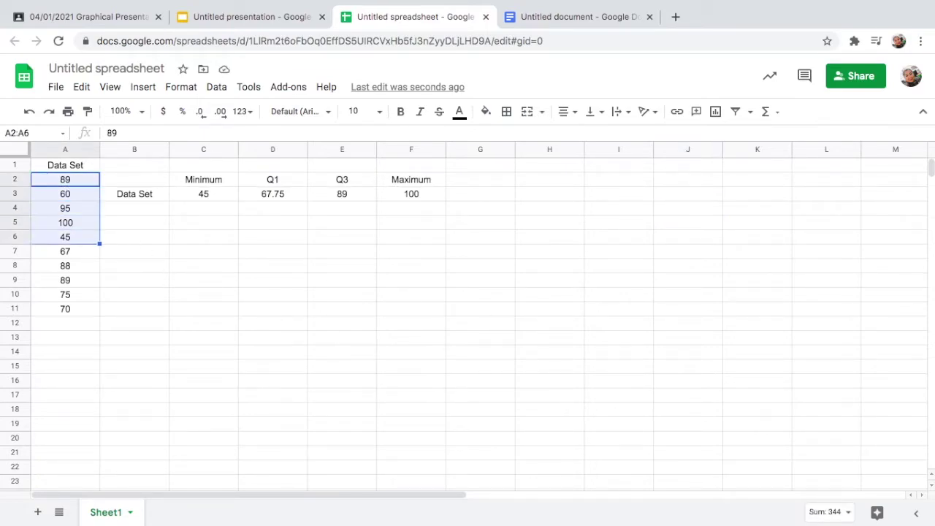
{"action": "key", "text": "shift+Down"}
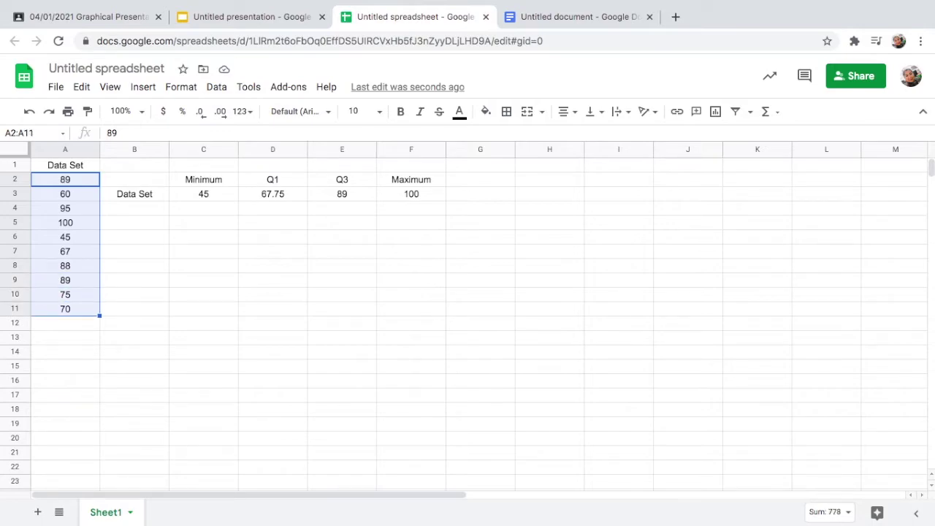
{"action": "left_click", "coordinate": [146, 91]}
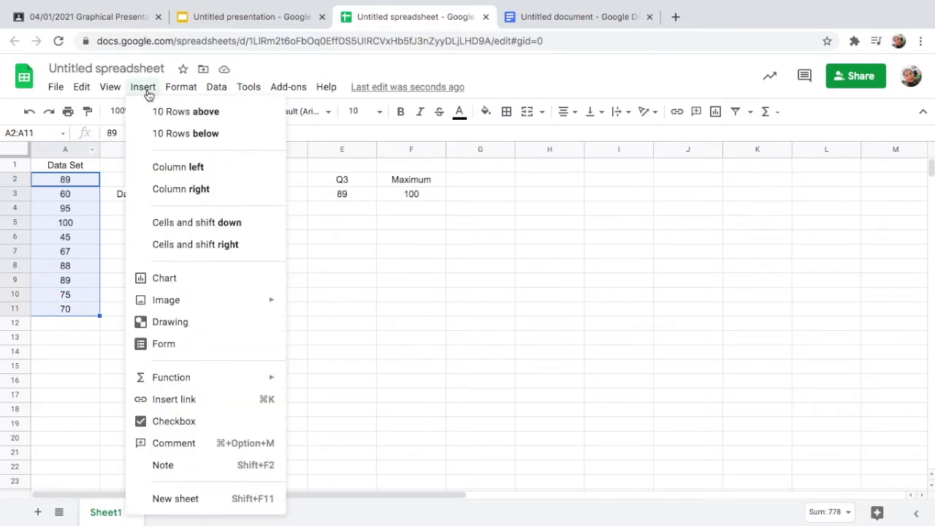
{"action": "left_click", "coordinate": [173, 277]}
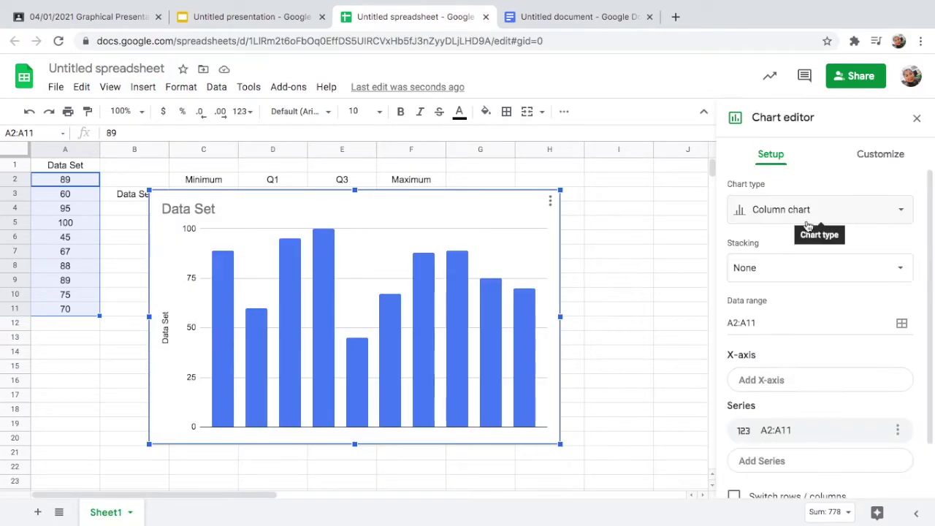
Step: Change the chart type of the new data set chart to a histogram chart
{"action": "left_click", "coordinate": [783, 212]}
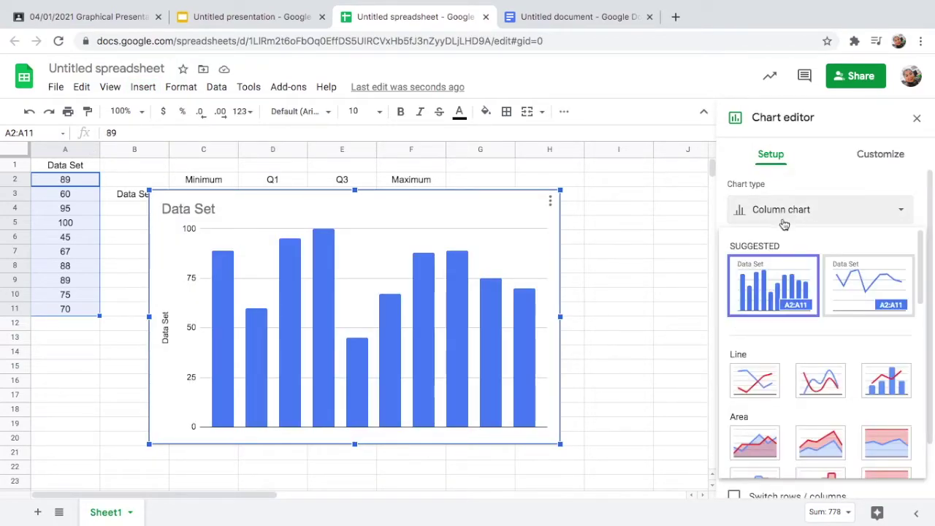
{"action": "scroll", "coordinate": [789, 337], "scroll_direction": "down", "scroll_amount": 10}
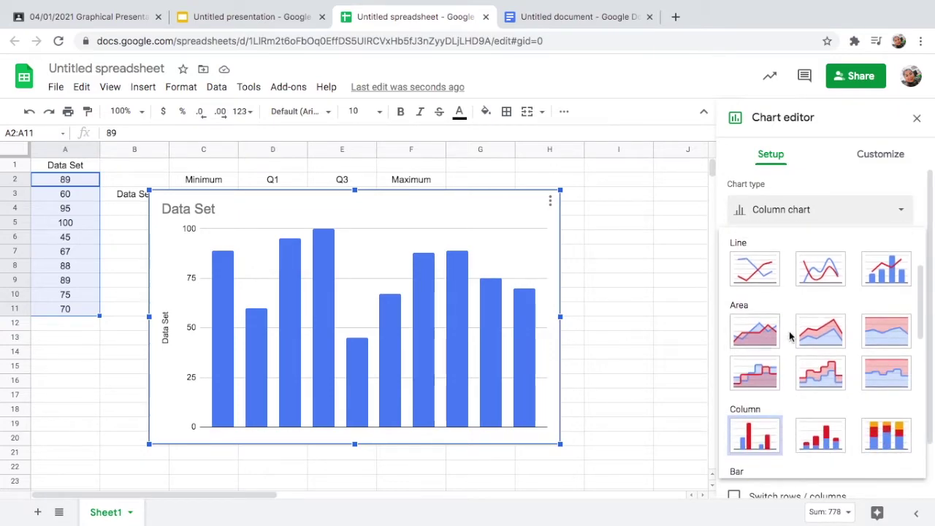
{"action": "scroll", "coordinate": [789, 336], "scroll_direction": "down", "scroll_amount": 5}
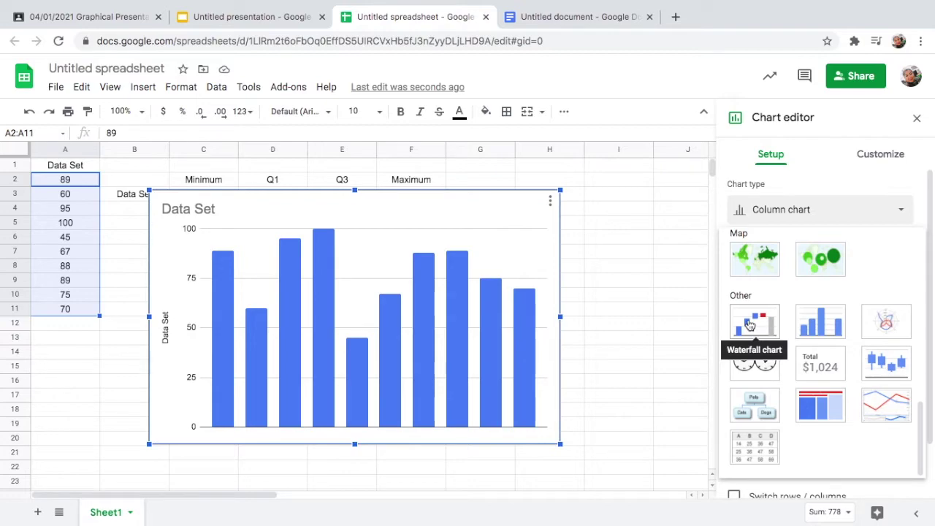
{"action": "left_click", "coordinate": [814, 329]}
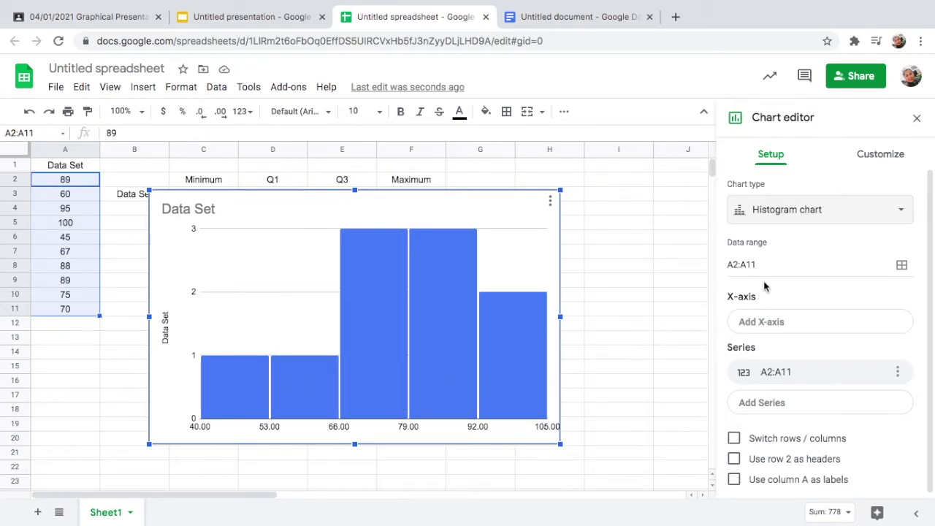
Step: Set the color of the histogram's data series 1 to red
{"action": "left_click", "coordinate": [892, 160]}
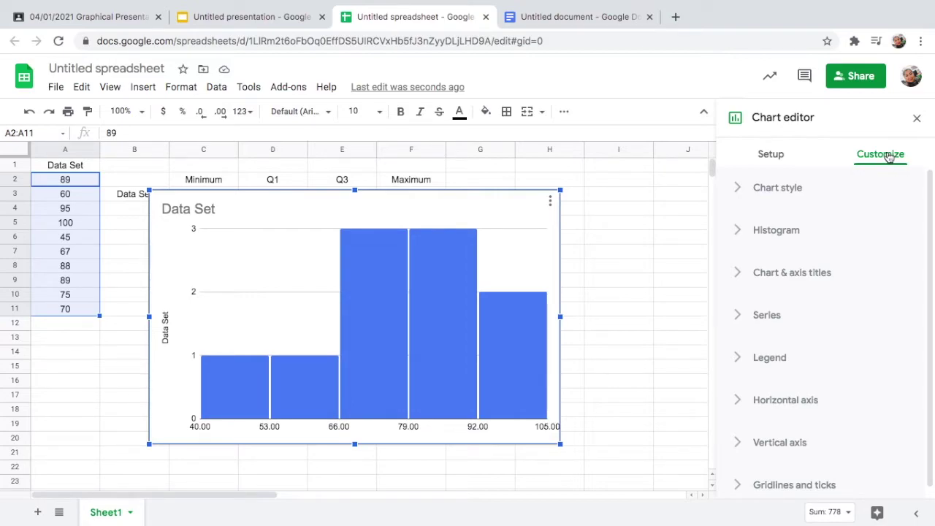
{"action": "left_click", "coordinate": [769, 317]}
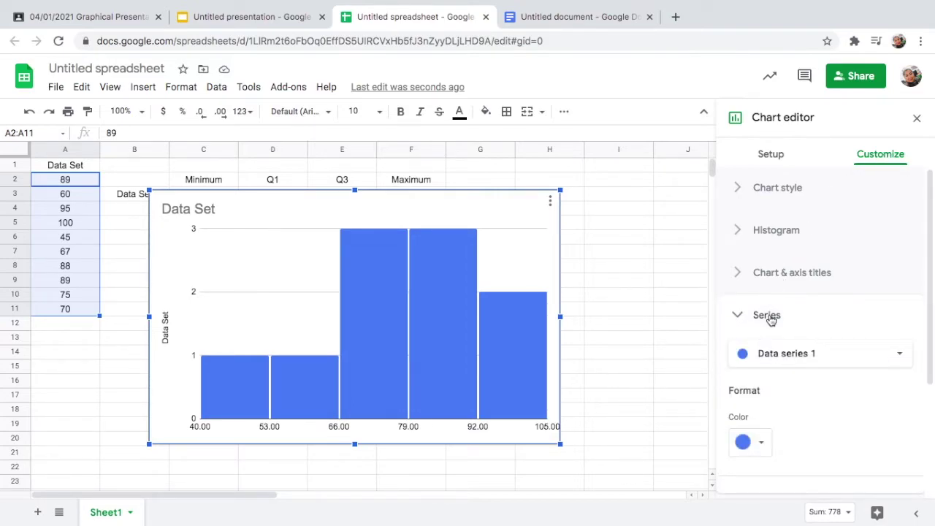
{"action": "left_click", "coordinate": [761, 443]}
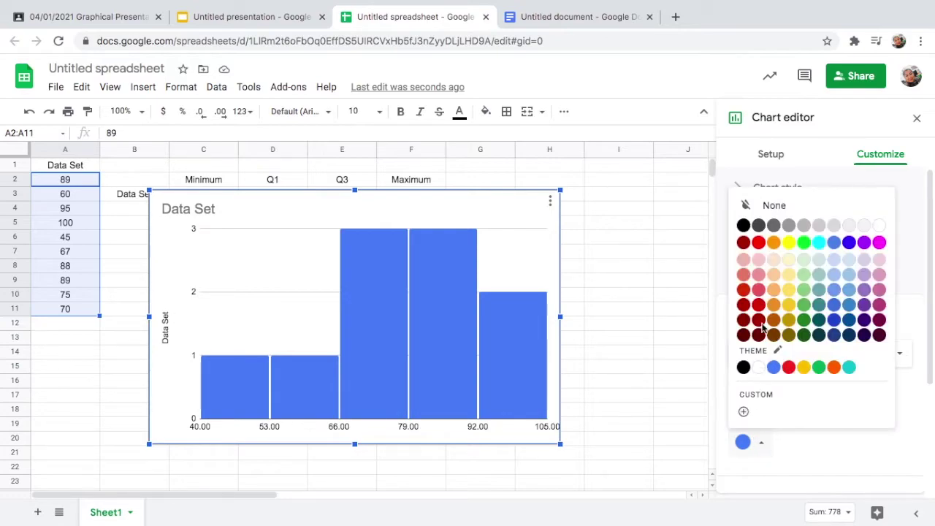
{"action": "left_click", "coordinate": [759, 242]}
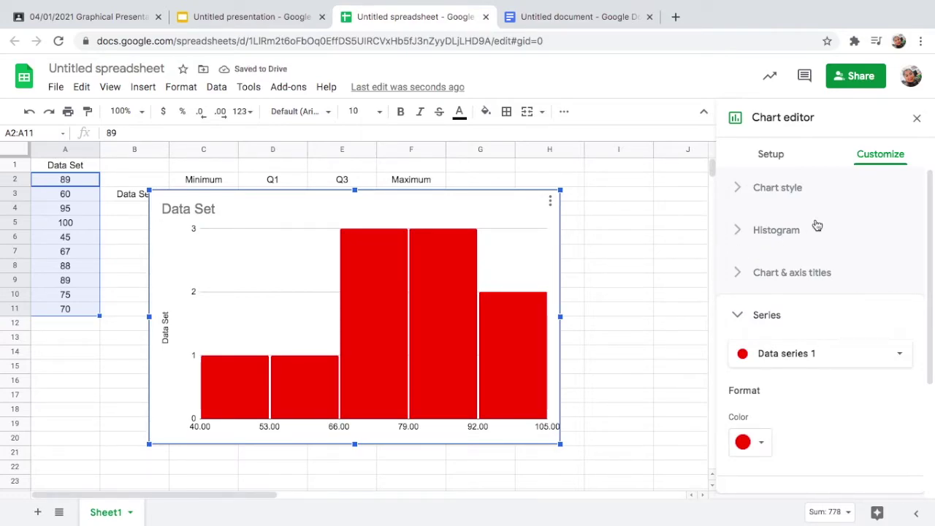
Step: Copy the red histogram chart from Sheet1 and switch to the Google Slides presentation
{"action": "scroll", "coordinate": [817, 225], "scroll_direction": "down", "scroll_amount": 3}
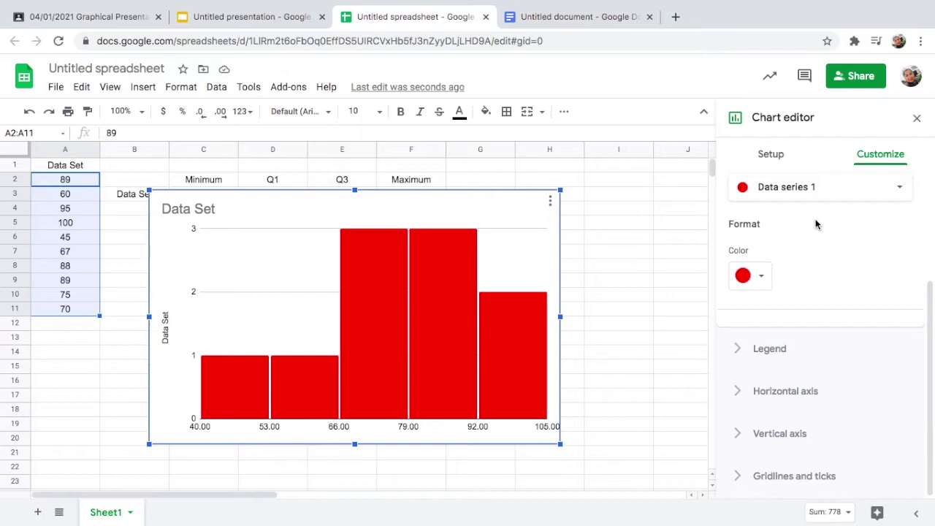
{"action": "scroll", "coordinate": [817, 224], "scroll_direction": "up", "scroll_amount": 3}
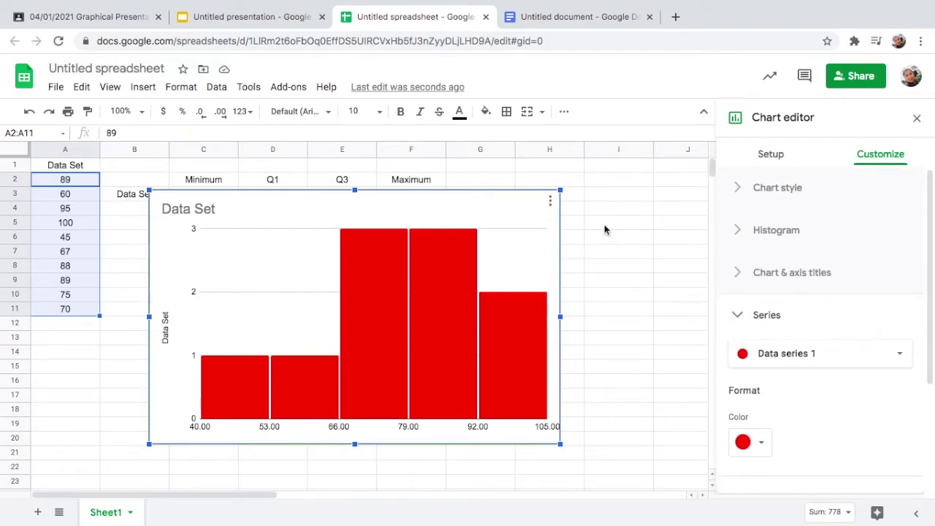
{"action": "left_click", "coordinate": [255, 252]}
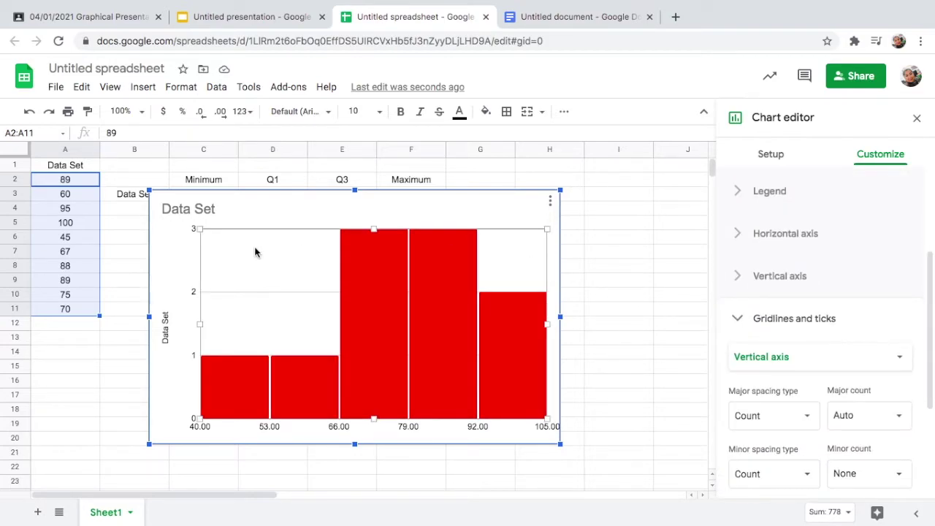
{"action": "left_click", "coordinate": [266, 24]}
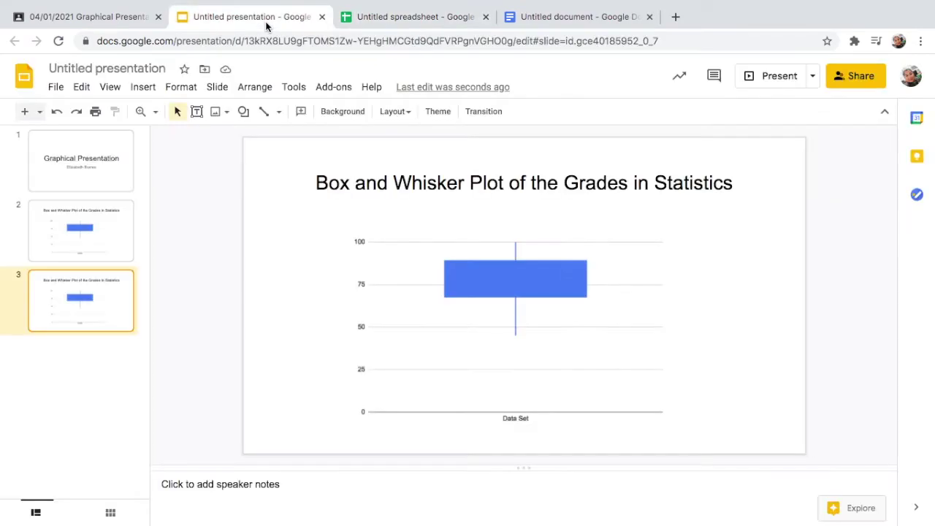
Step: Replace the box plot on slide 3 with the copied histogram, linked to the spreadsheet, and position it centered below the title
{"action": "left_click", "coordinate": [490, 311]}
{"action": "key", "text": "Delete"}
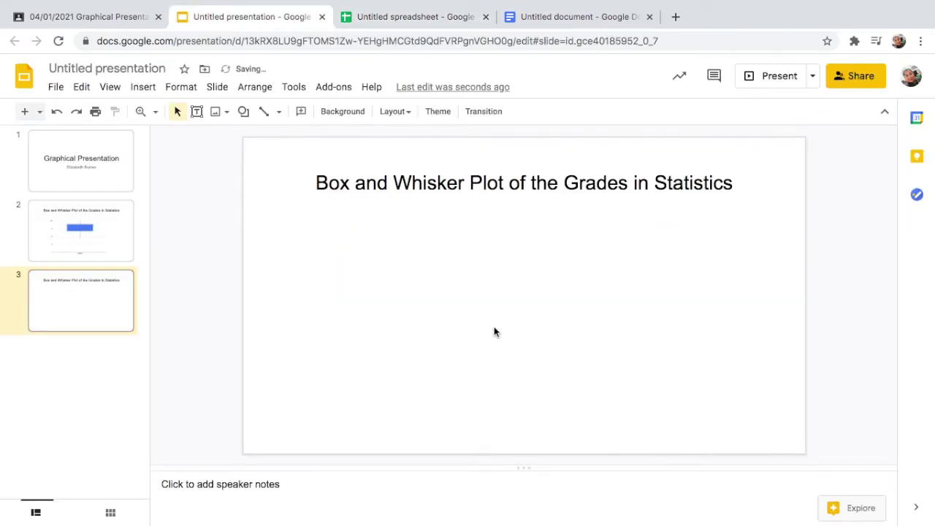
{"action": "key", "text": "ctrl+v"}
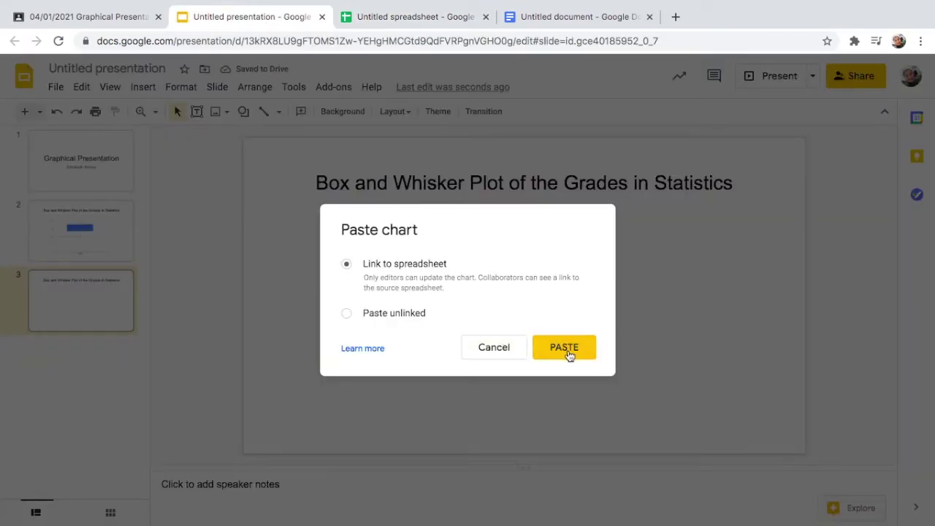
{"action": "left_click", "coordinate": [564, 347]}
{"action": "left_click_drag", "start_coordinate": [507, 339], "coordinate": [583, 339]}
Step: Change the title of slide 3 to "Histogram of the Grades in Statistics"
{"action": "left_click", "coordinate": [462, 184]}
{"action": "key", "text": "BackSpace"}
{"action": "key", "text": "BackSpace"}
{"action": "key", "text": "BackSpace"}
{"action": "key", "text": "BackSpace"}
{"action": "key", "text": "BackSpace"}
{"action": "key", "text": "BackSpace"}
{"action": "key", "text": "BackSpace"}
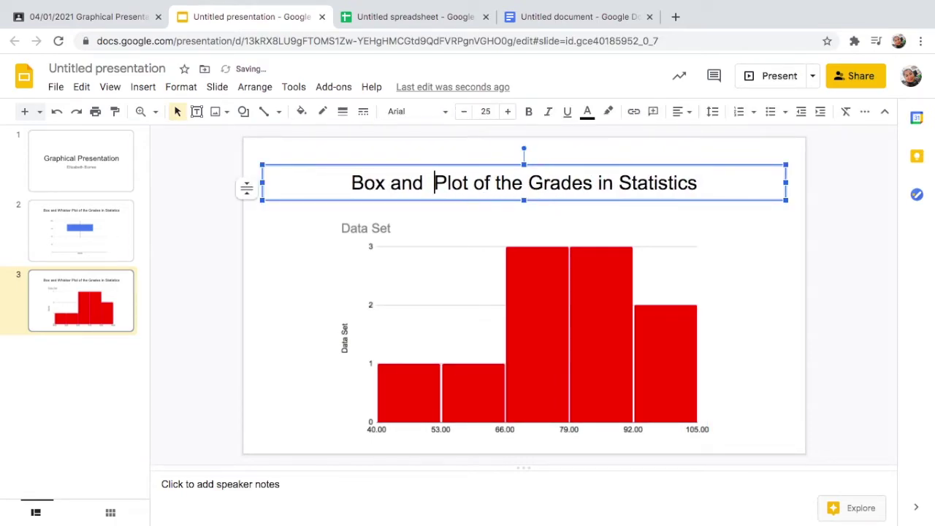
{"action": "key", "text": "BackSpace"}
{"action": "key", "text": "BackSpace"}
{"action": "key", "text": "BackSpace"}
{"action": "key", "text": "BackSpace"}
{"action": "key", "text": "BackSpace"}
{"action": "key", "text": "BackSpace"}
{"action": "key", "text": "BackSpace"}
{"action": "key", "text": "BackSpace"}
{"action": "key", "text": "BackSpace"}
{"action": "key", "text": "BackSpace"}
{"action": "key", "text": "BackSpace"}
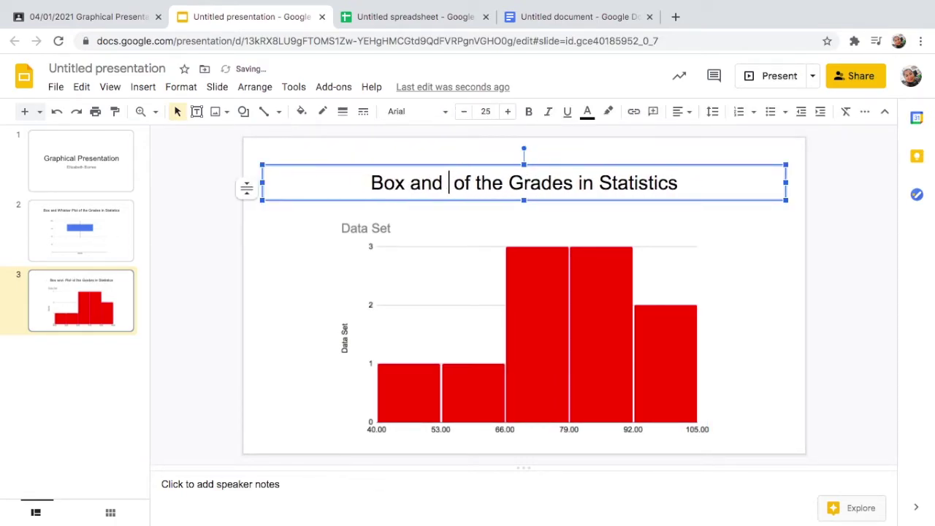
{"action": "key", "text": "BackSpace"}
{"action": "key", "text": "BackSpace"}
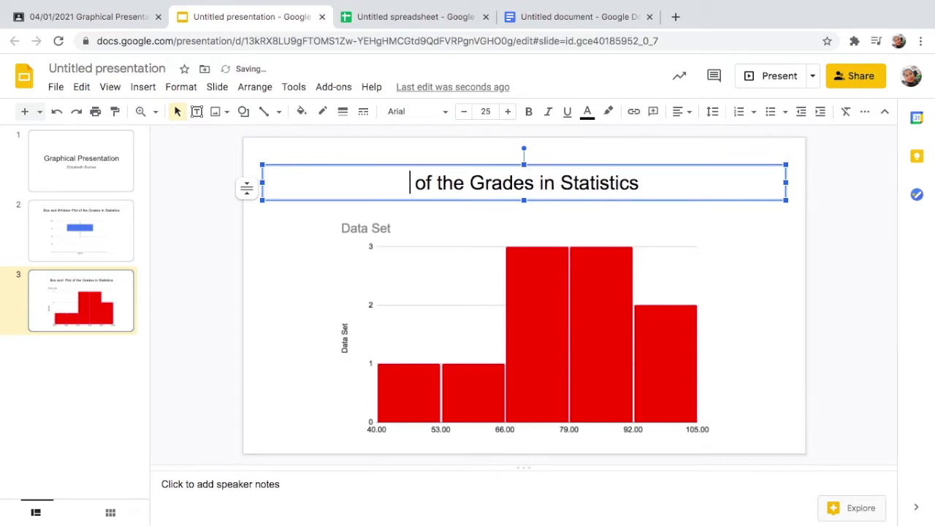
{"action": "type", "text": "Histogr"}
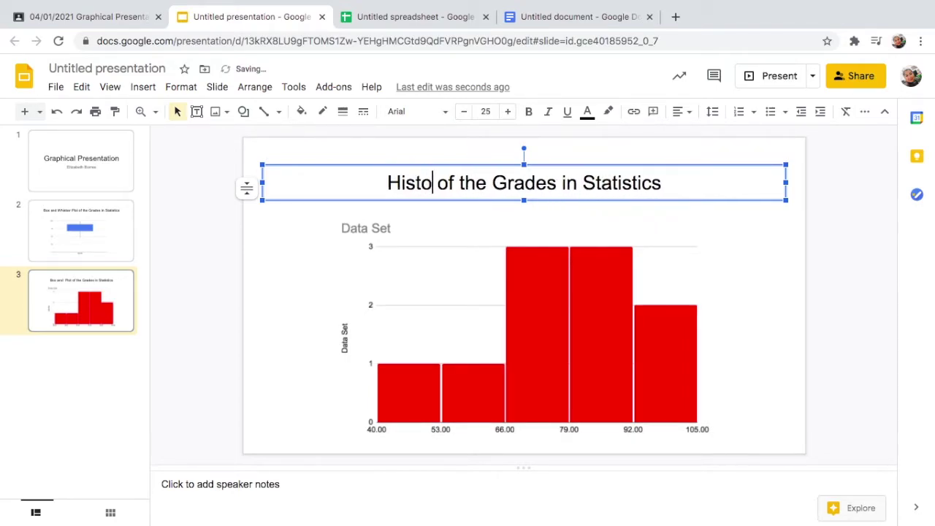
{"action": "type", "text": "am"}
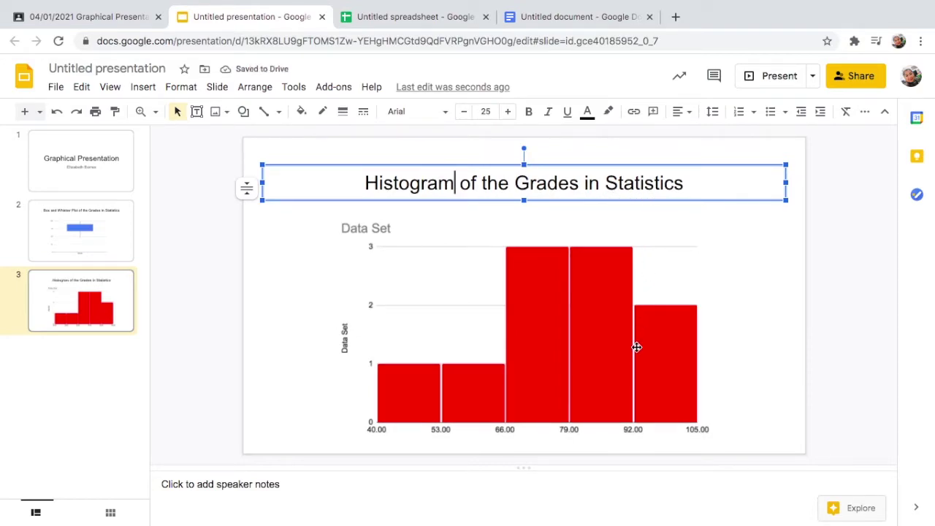
Step: Duplicate the histogram slide, and delete the histogram chart from Sheet1 of the Google Sheets spreadsheet
{"action": "right_click", "coordinate": [119, 316]}
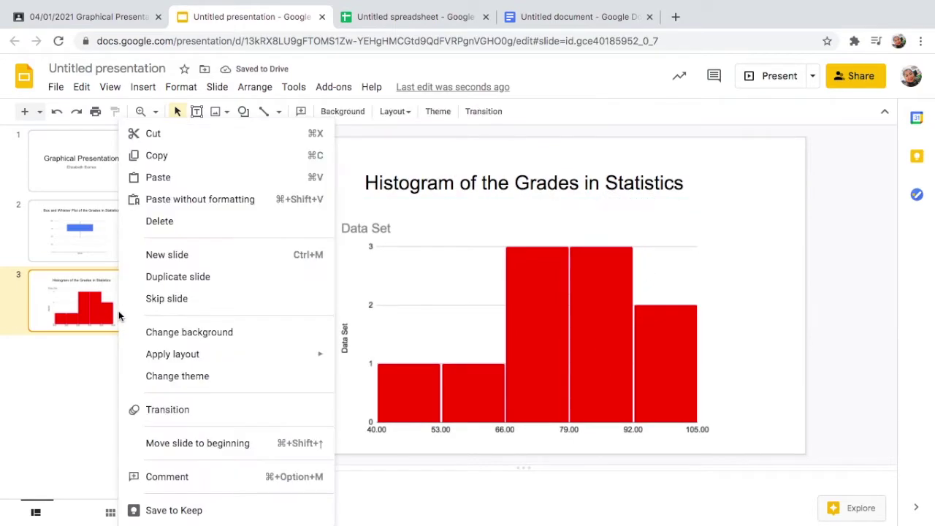
{"action": "left_click", "coordinate": [198, 276]}
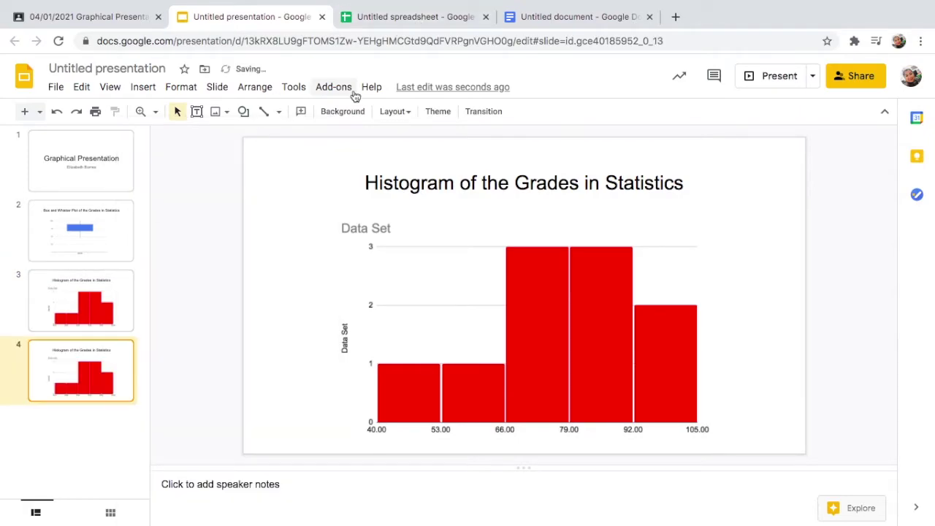
{"action": "left_click", "coordinate": [434, 17]}
{"action": "left_click", "coordinate": [432, 344]}
Step: Check the required chart types in the Google Docs document, and insert a 3D pie chart of cells A2:A11 in Google Sheets
{"action": "left_click", "coordinate": [252, 17]}
{"action": "left_click", "coordinate": [574, 21]}
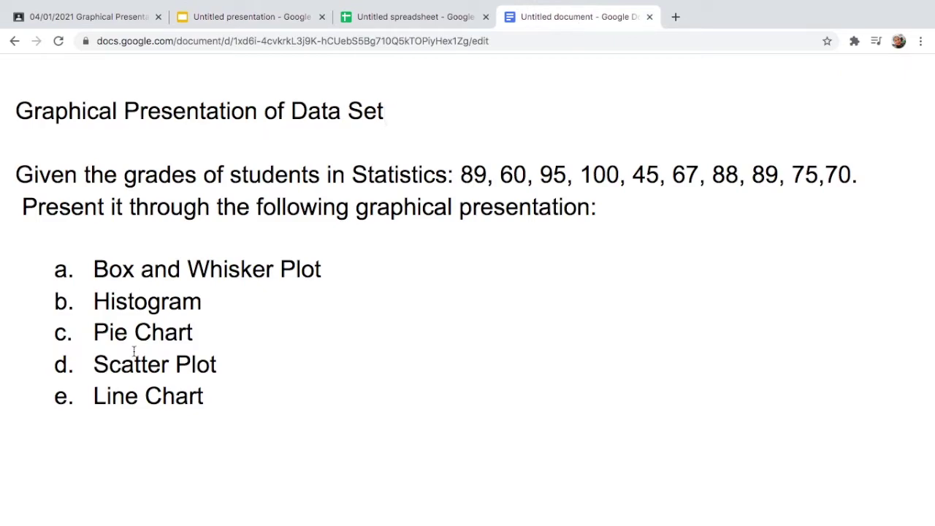
{"action": "left_click", "coordinate": [394, 20]}
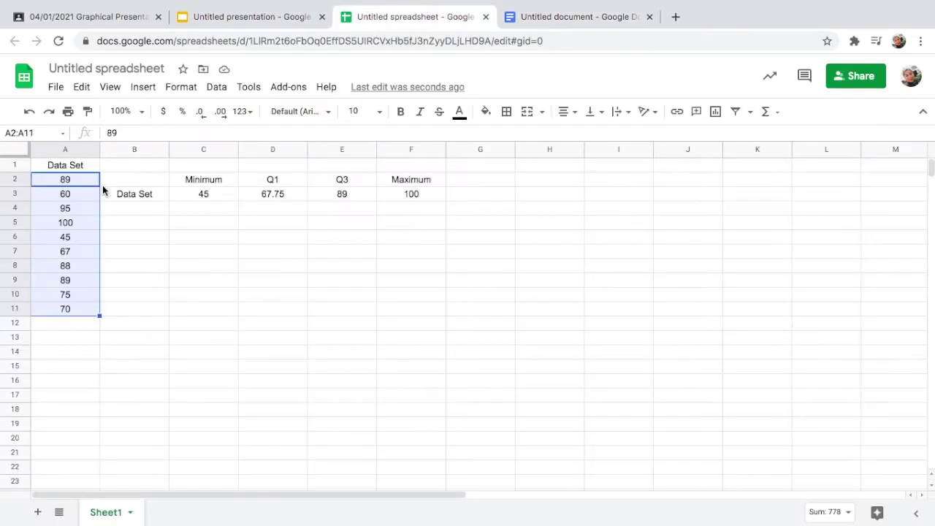
{"action": "left_click", "coordinate": [143, 86]}
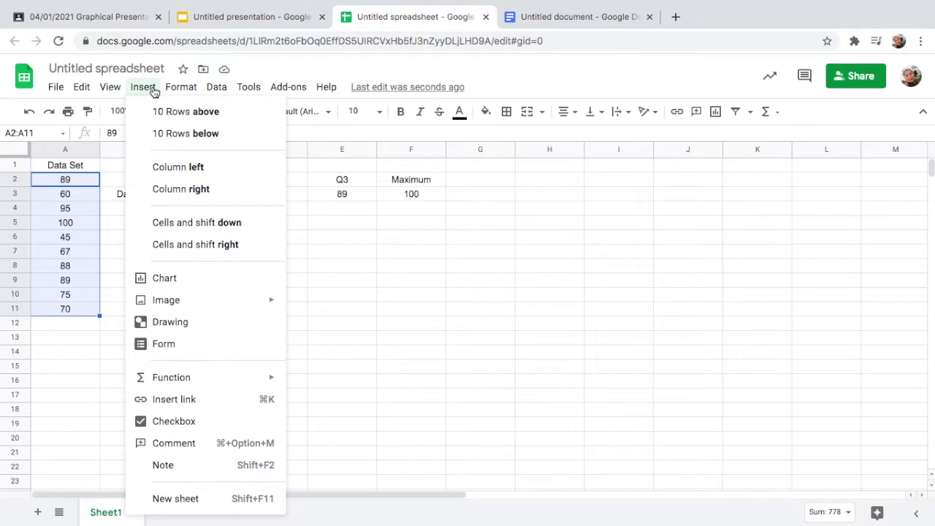
{"action": "left_click", "coordinate": [179, 278]}
{"action": "left_click", "coordinate": [827, 212]}
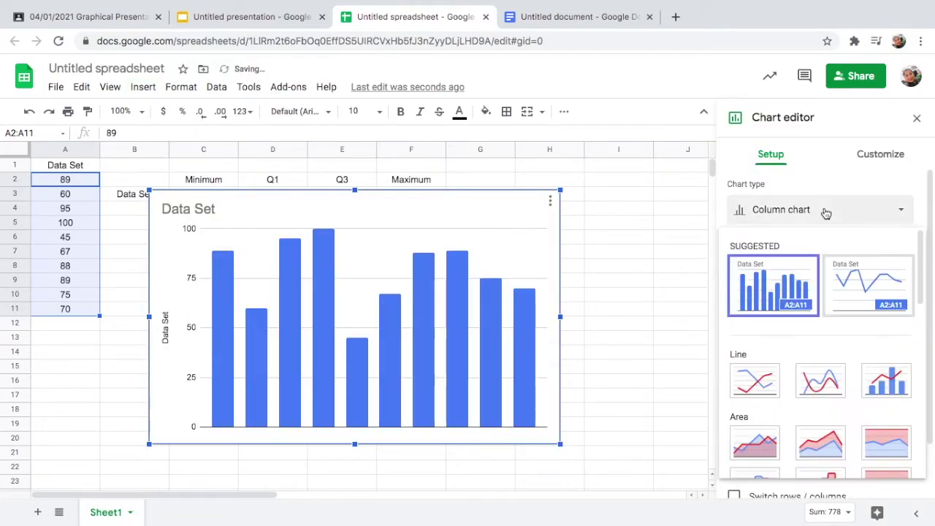
{"action": "scroll", "coordinate": [822, 380], "scroll_direction": "down", "scroll_amount": 5}
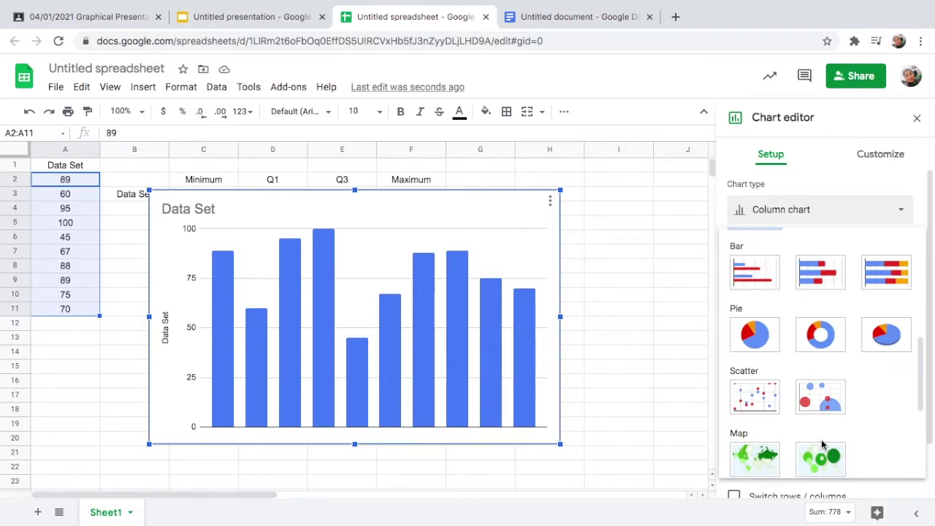
{"action": "scroll", "coordinate": [822, 446], "scroll_direction": "down", "scroll_amount": 1}
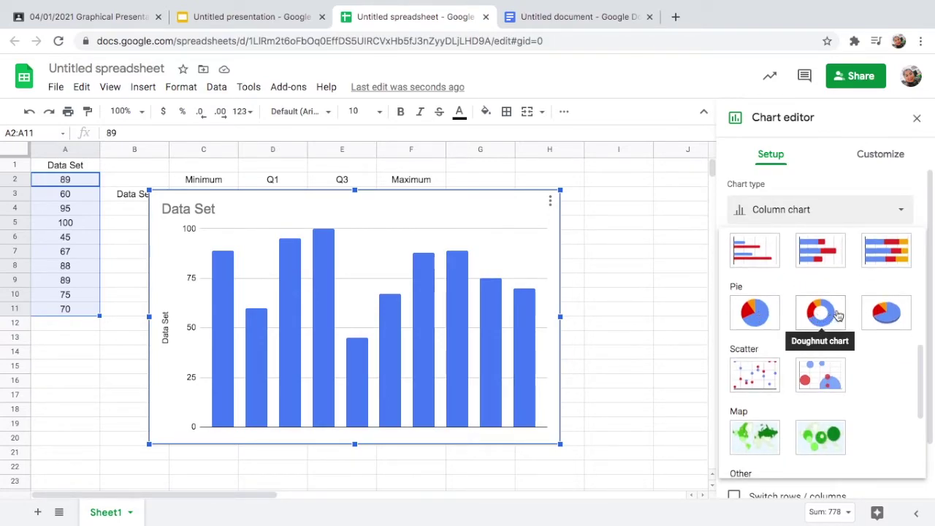
{"action": "left_click", "coordinate": [886, 315]}
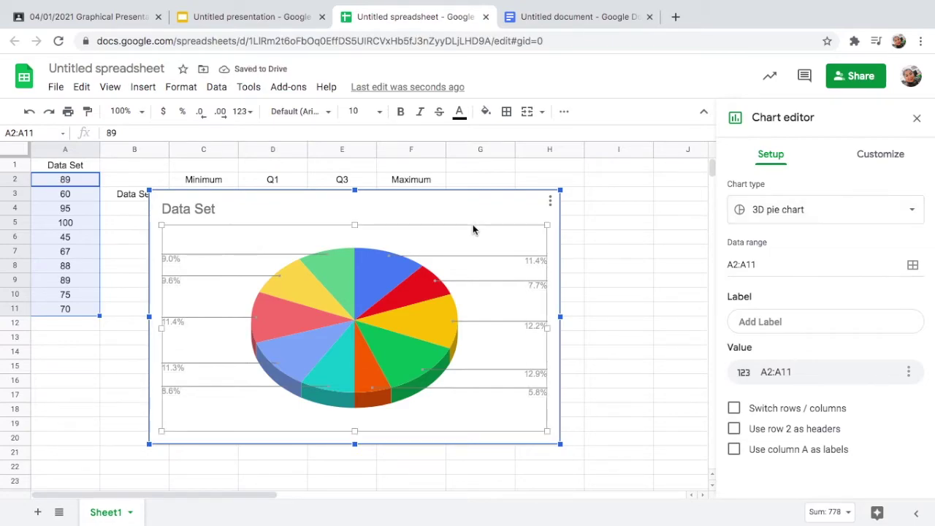
Step: Switch to Google Slides and replace the histogram on slide 4 with the 3D pie chart, linked to the spreadsheet, below the title
{"action": "left_click", "coordinate": [233, 27]}
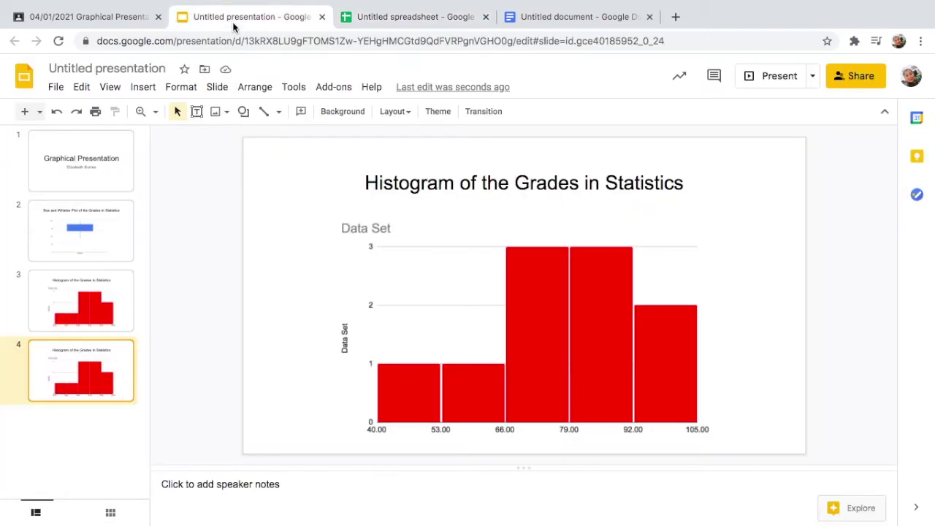
{"action": "left_click", "coordinate": [570, 350]}
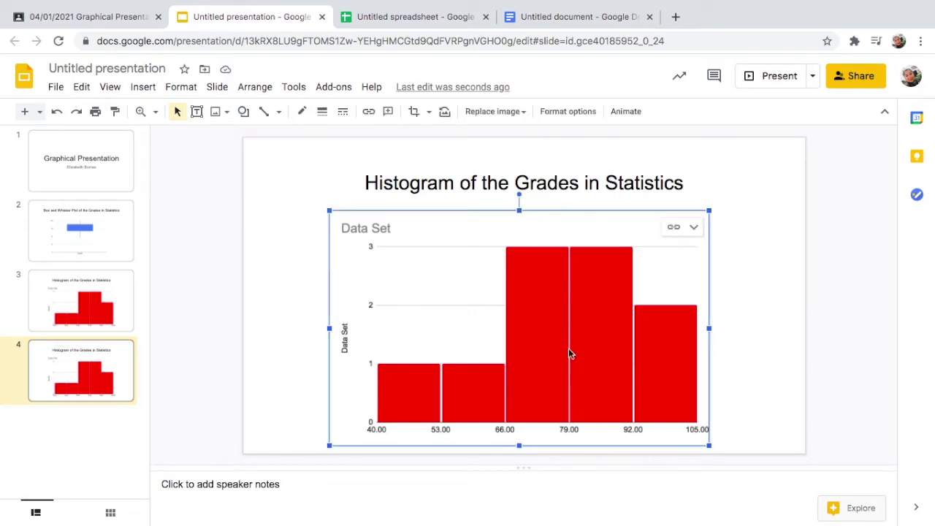
{"action": "key", "text": "Delete"}
{"action": "key", "text": "ctrl+v"}
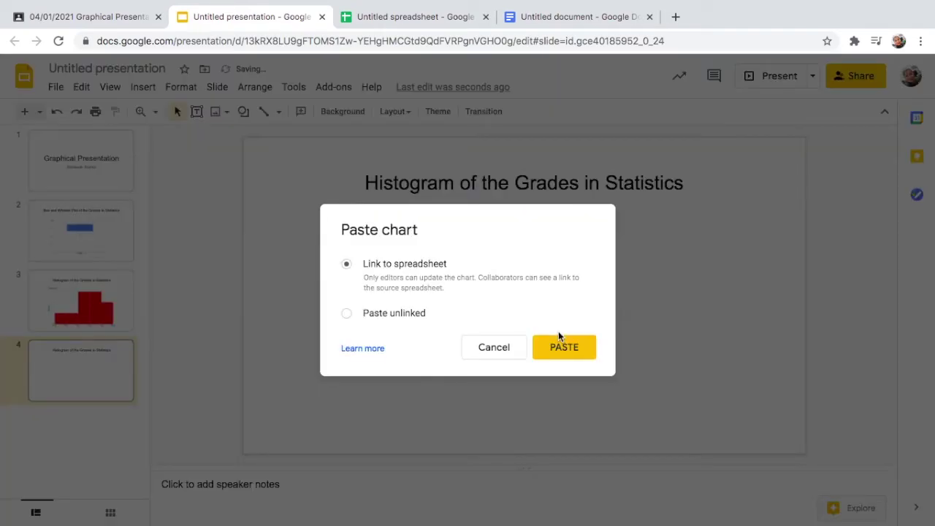
{"action": "left_click", "coordinate": [562, 351]}
{"action": "left_click_drag", "start_coordinate": [550, 328], "coordinate": [626, 328]}
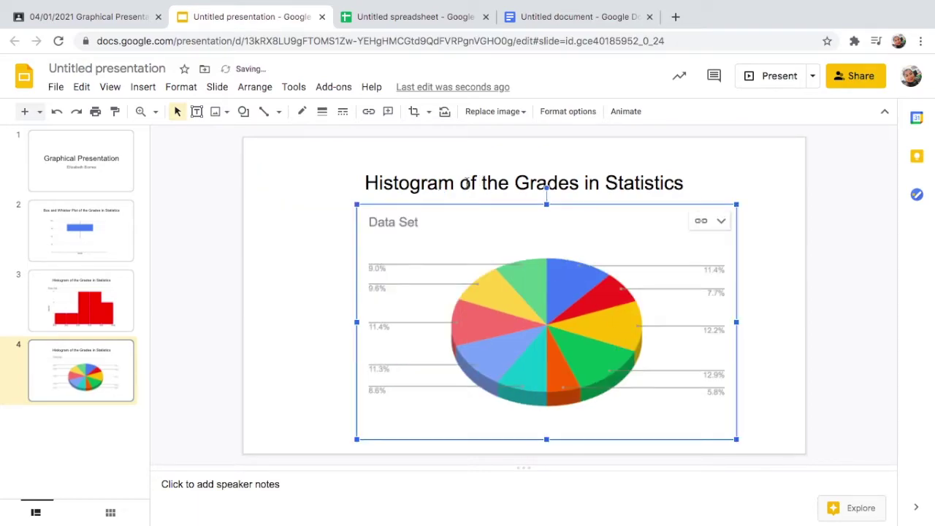
Step: Change the title of slide 4 to "Pie Chart of the Grades in Statistics"
{"action": "left_click", "coordinate": [456, 183]}
{"action": "key", "text": "BackSpace"}
{"action": "key", "text": "BackSpace"}
{"action": "key", "text": "BackSpace"}
{"action": "key", "text": "BackSpace"}
{"action": "key", "text": "BackSpace"}
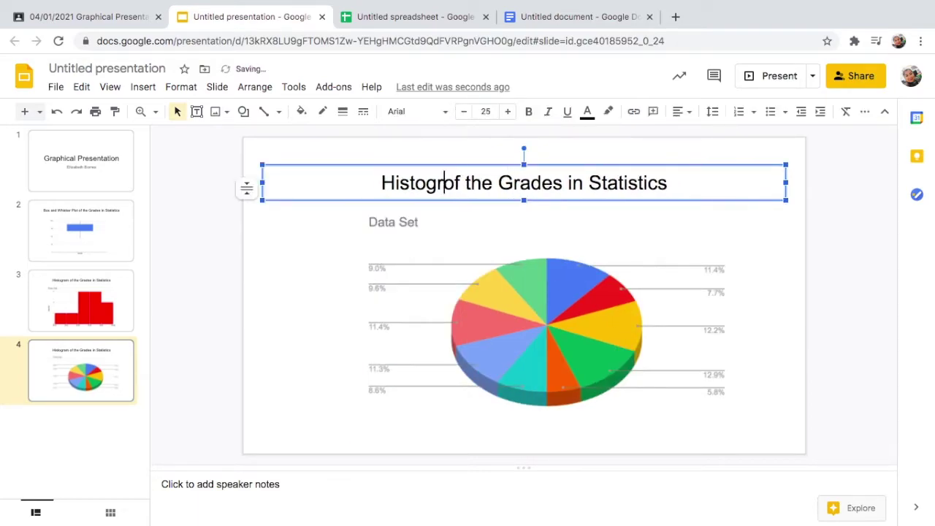
{"action": "key", "text": "BackSpace"}
{"action": "key", "text": "BackSpace"}
{"action": "key", "text": "BackSpace"}
{"action": "key", "text": "BackSpace"}
{"action": "key", "text": "BackSpace"}
{"action": "type", "text": "Pie Chart"}
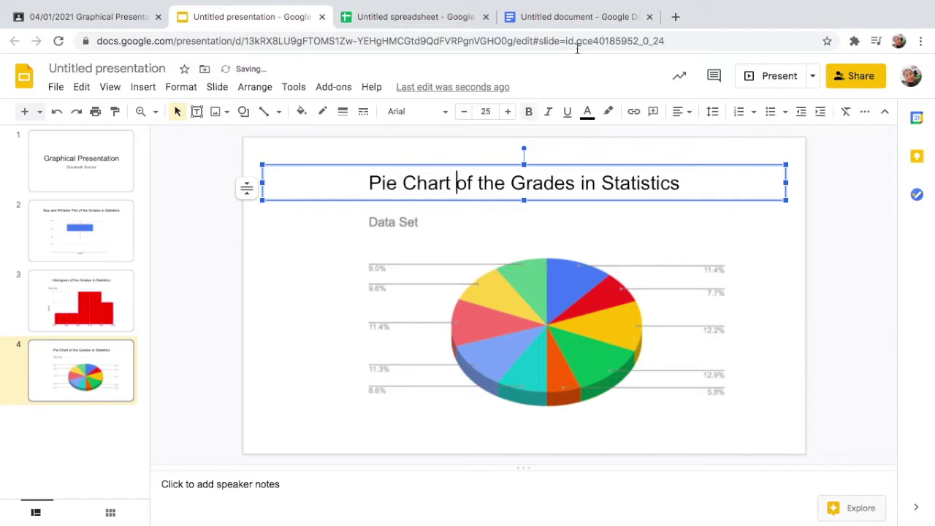
Step: Check the chart list in the Google Docs document, and delete the 3D pie chart from Sheet1 in Google Sheets
{"action": "left_click", "coordinate": [585, 21]}
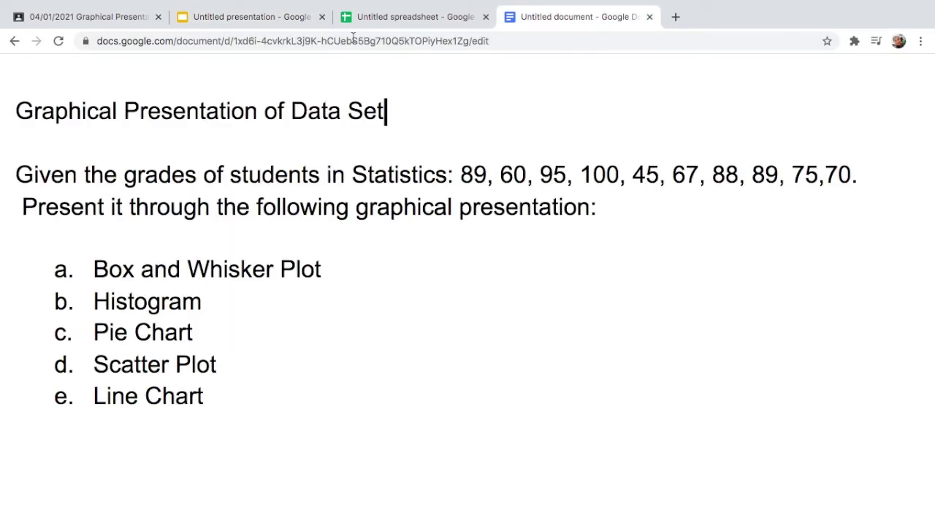
{"action": "left_click", "coordinate": [378, 20]}
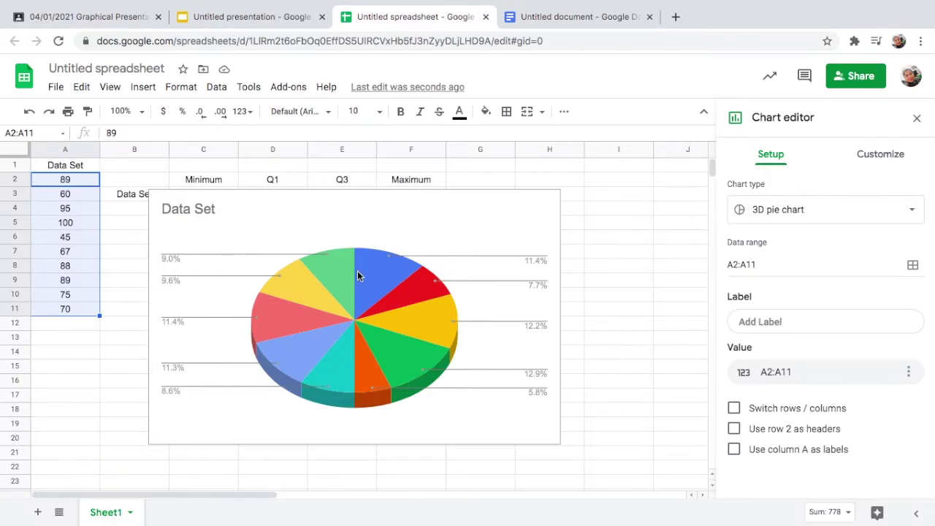
{"action": "left_click", "coordinate": [358, 275]}
{"action": "key", "text": "Delete"}
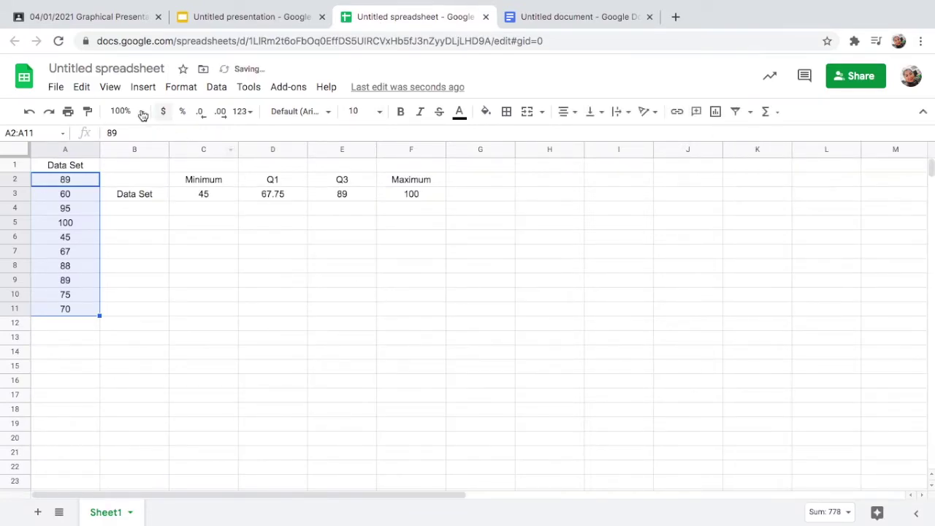
Step: Insert a chart of the data set values in cells A2:A11 and make it a scatter chart
{"action": "left_click", "coordinate": [143, 86]}
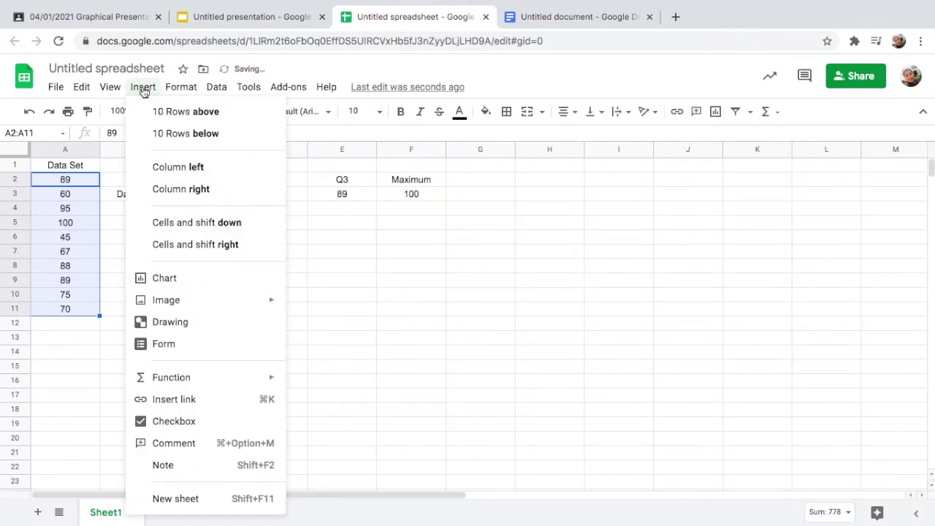
{"action": "left_click", "coordinate": [184, 277]}
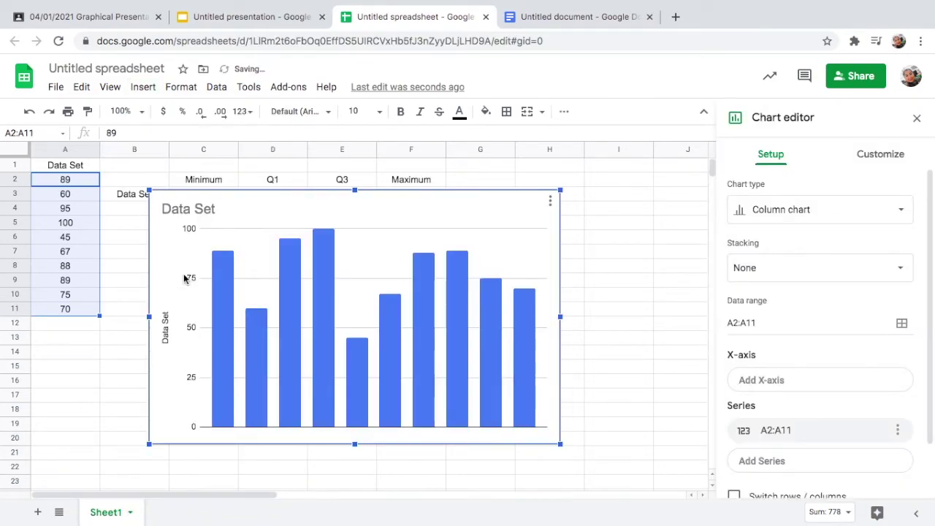
{"action": "left_click", "coordinate": [764, 214]}
{"action": "scroll", "coordinate": [821, 395], "scroll_direction": "down", "scroll_amount": 4}
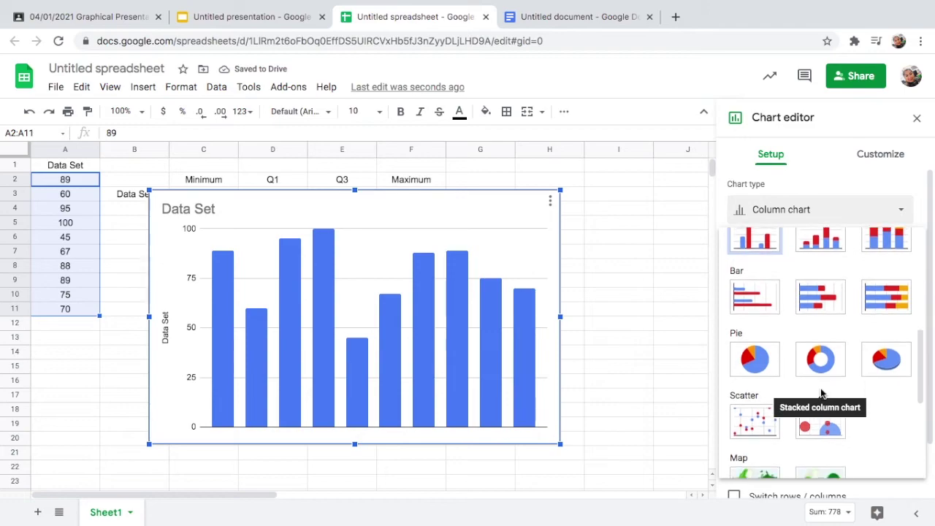
{"action": "left_click", "coordinate": [759, 427]}
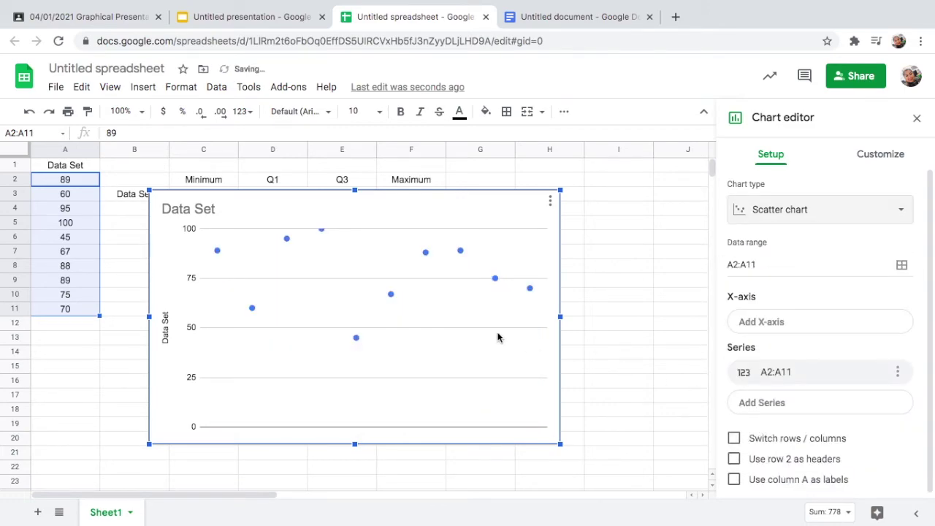
Step: Color the data points of the scatter chart's series dark green
{"action": "left_click", "coordinate": [892, 159]}
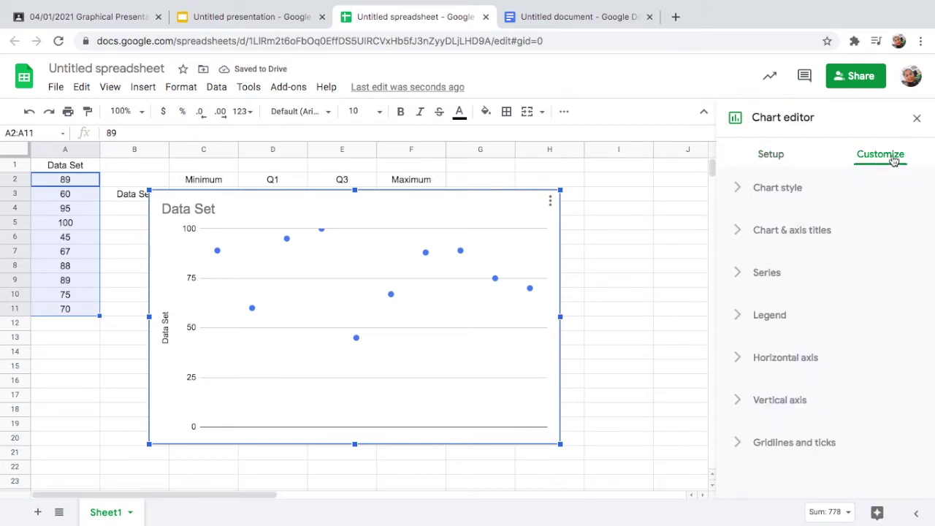
{"action": "left_click", "coordinate": [764, 282]}
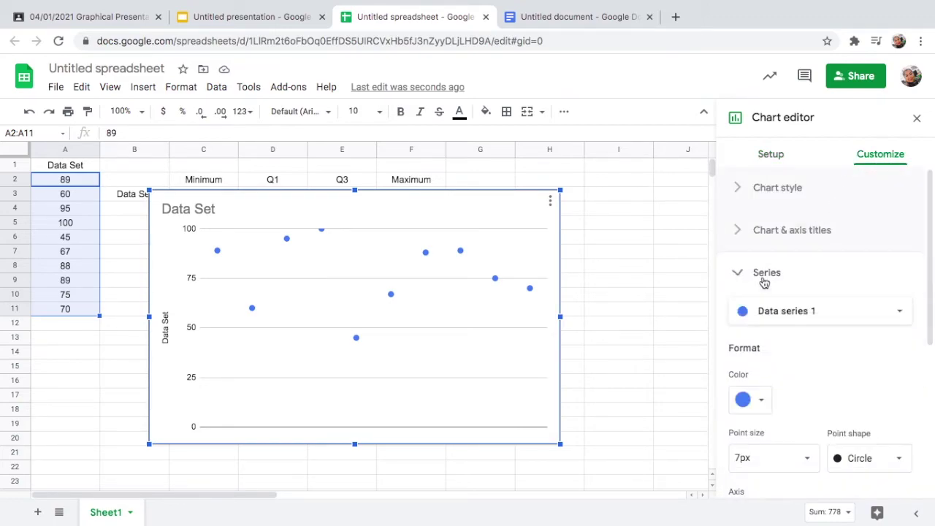
{"action": "left_click", "coordinate": [761, 401]}
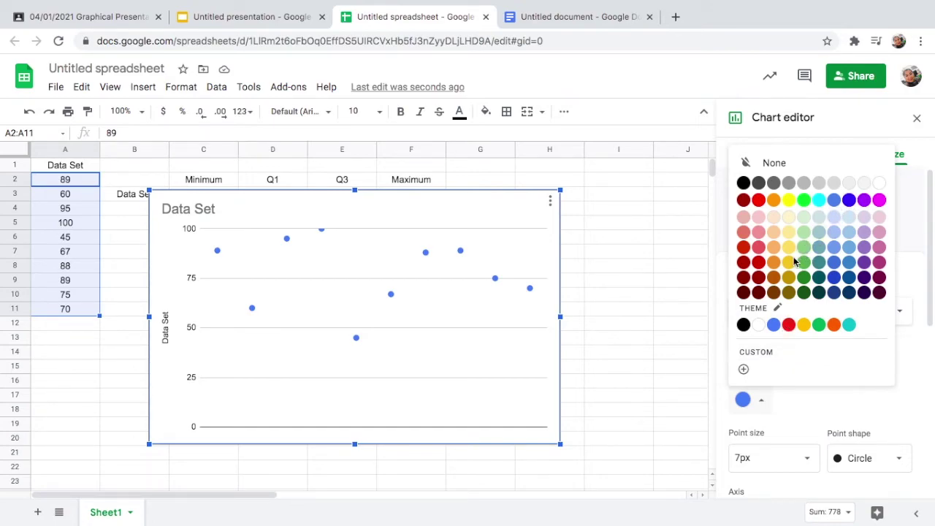
{"action": "left_click", "coordinate": [805, 278]}
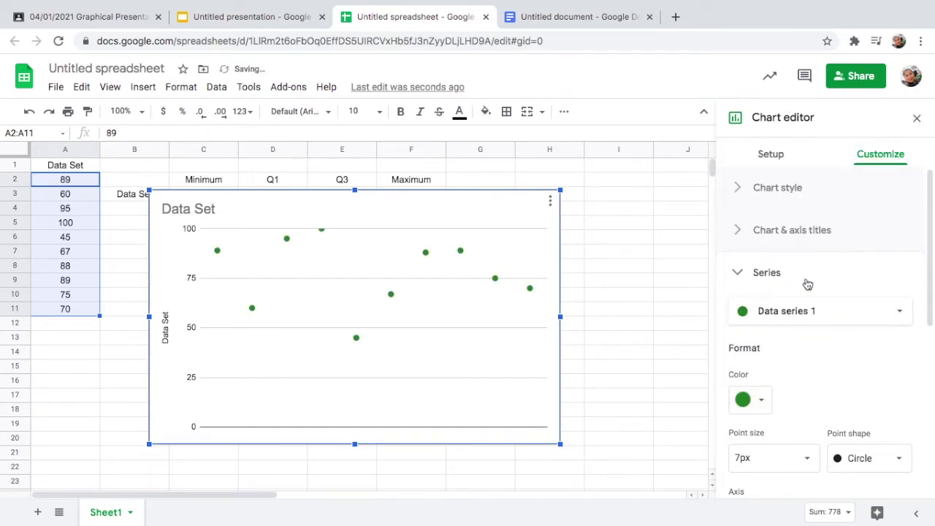
Step: Switch to Google Slides, duplicate slide 4 and replace the copy's pie chart with the spreadsheet-linked scatter chart, centered below the title
{"action": "left_click", "coordinate": [450, 326]}
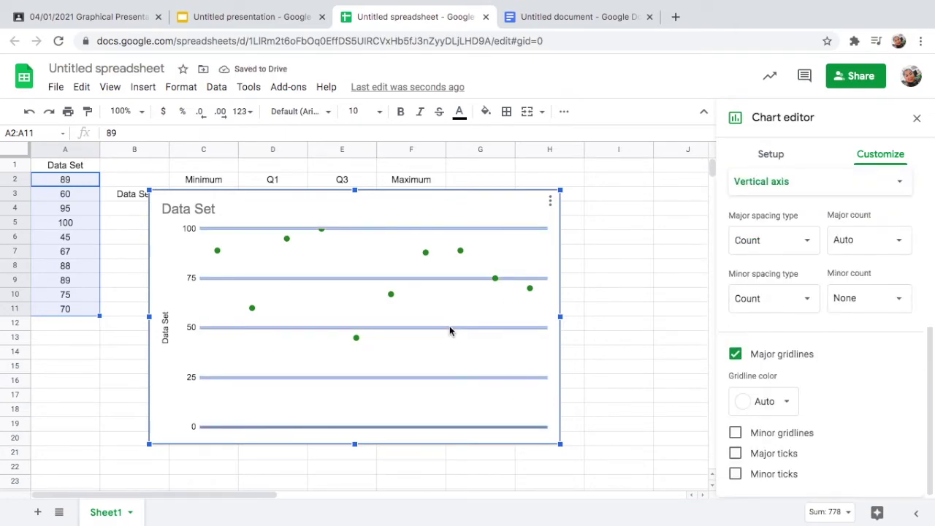
{"action": "left_click", "coordinate": [269, 21]}
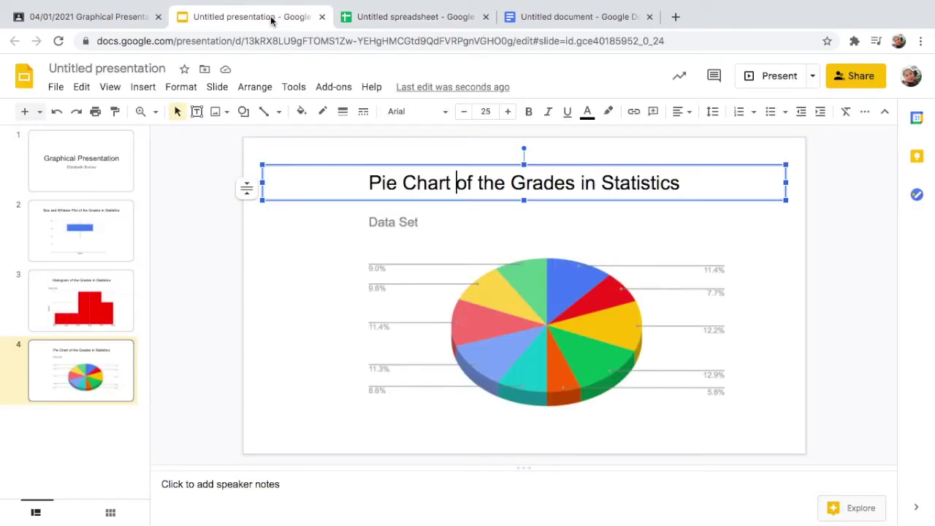
{"action": "right_click", "coordinate": [108, 368]}
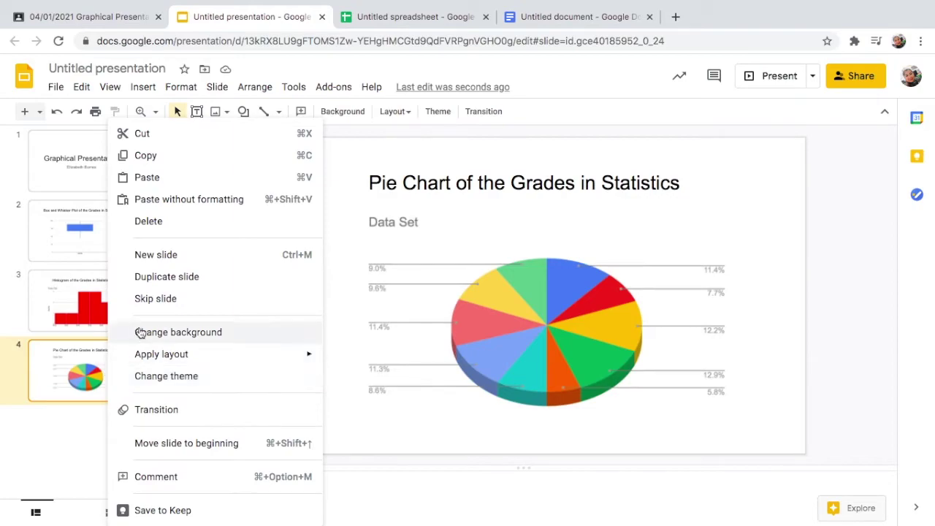
{"action": "left_click", "coordinate": [174, 281]}
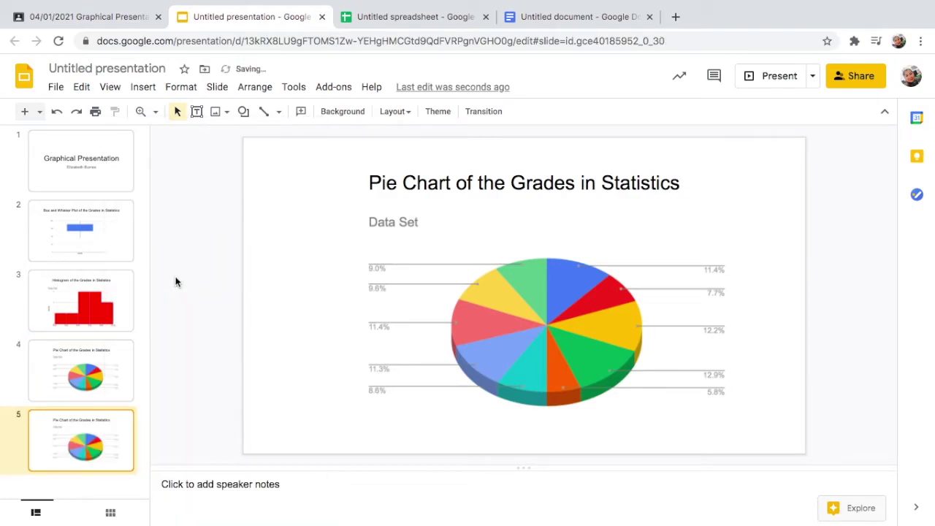
{"action": "left_click", "coordinate": [568, 353]}
{"action": "key", "text": "Delete"}
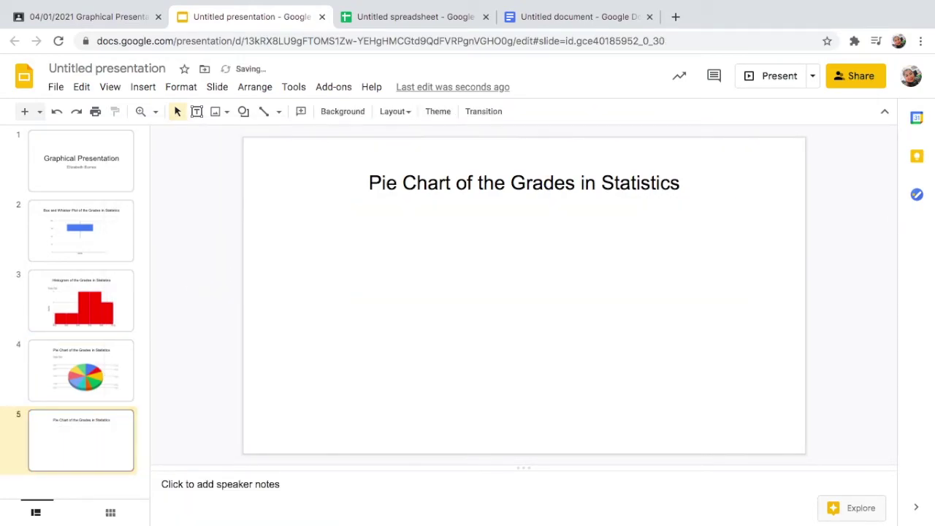
{"action": "key", "text": "ctrl+v"}
{"action": "left_click", "coordinate": [570, 351]}
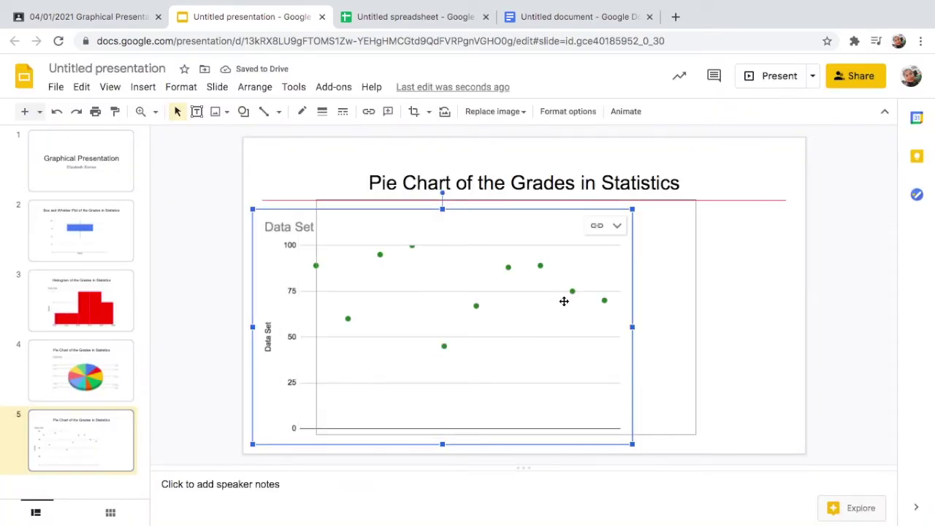
Step: Change the title of slide 5 to "Scatter Plot of the Grades in Statistics" and duplicate the slide
{"action": "left_click", "coordinate": [448, 184]}
{"action": "key", "text": "BackSpace"}
{"action": "key", "text": "BackSpace"}
{"action": "key", "text": "BackSpace"}
{"action": "key", "text": "BackSpace"}
{"action": "key", "text": "BackSpace"}
{"action": "key", "text": "BackSpace"}
{"action": "key", "text": "BackSpace"}
{"action": "key", "text": "BackSpace"}
{"action": "key", "text": "BackSpace"}
{"action": "type", "text": "Sca"}
{"action": "type", "text": "tter Plo"}
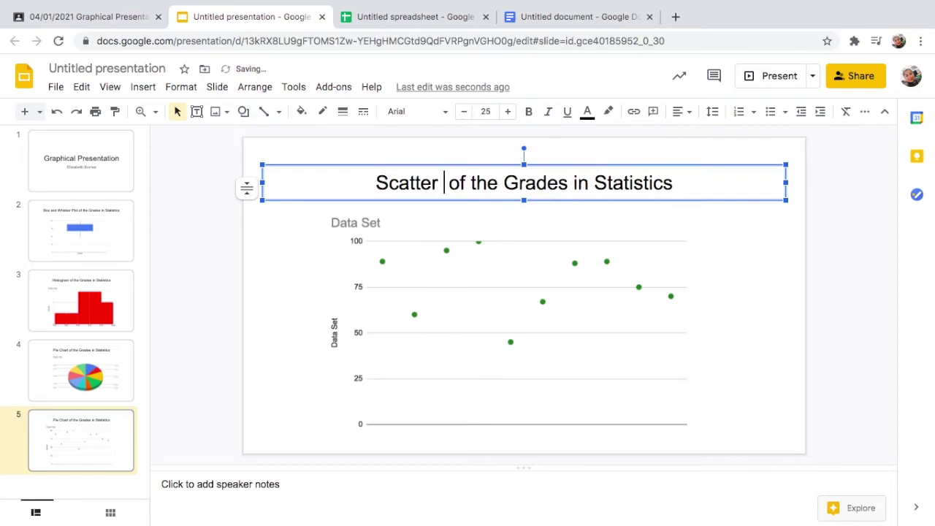
{"action": "type", "text": "t"}
{"action": "key", "text": "Escape"}
{"action": "key", "text": "Escape"}
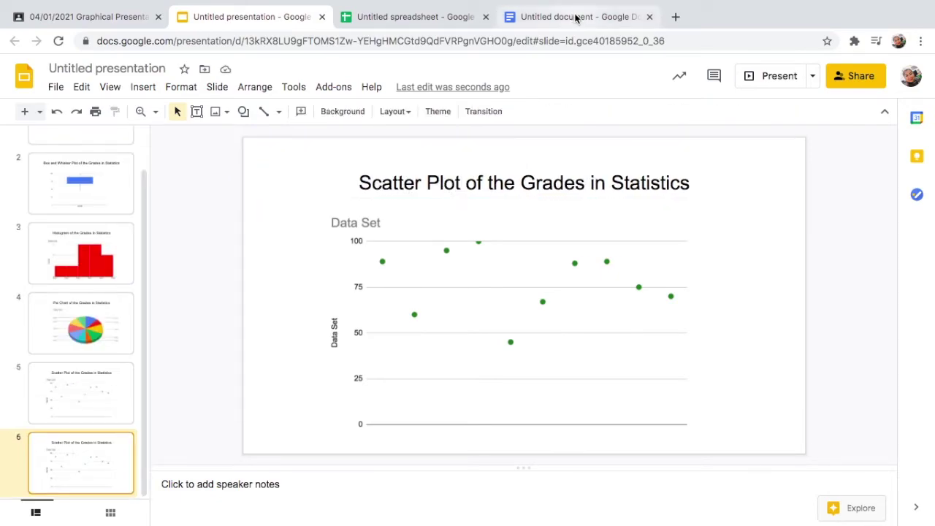
Step: Check the chart list in the Google Docs document, and insert a line chart of cells A2:A11 in Google Sheets
{"action": "left_click", "coordinate": [576, 17]}
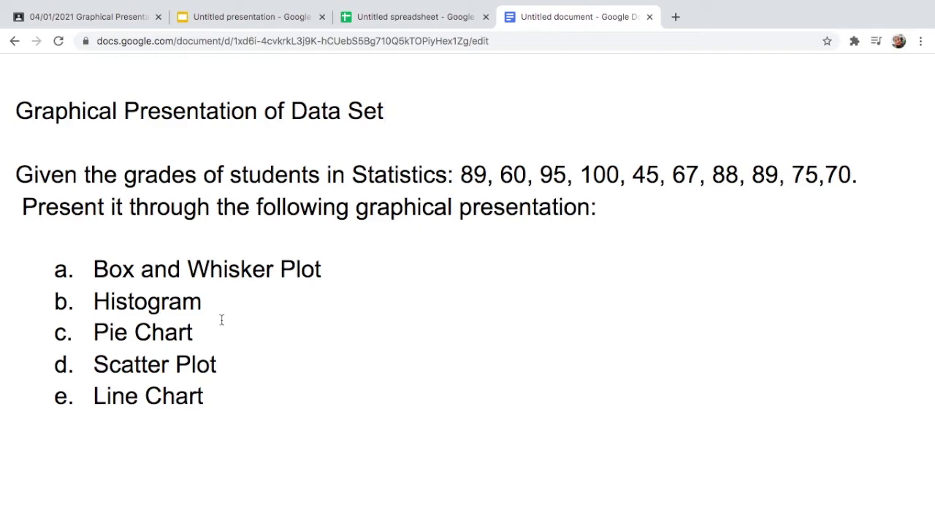
{"action": "left_click", "coordinate": [420, 18]}
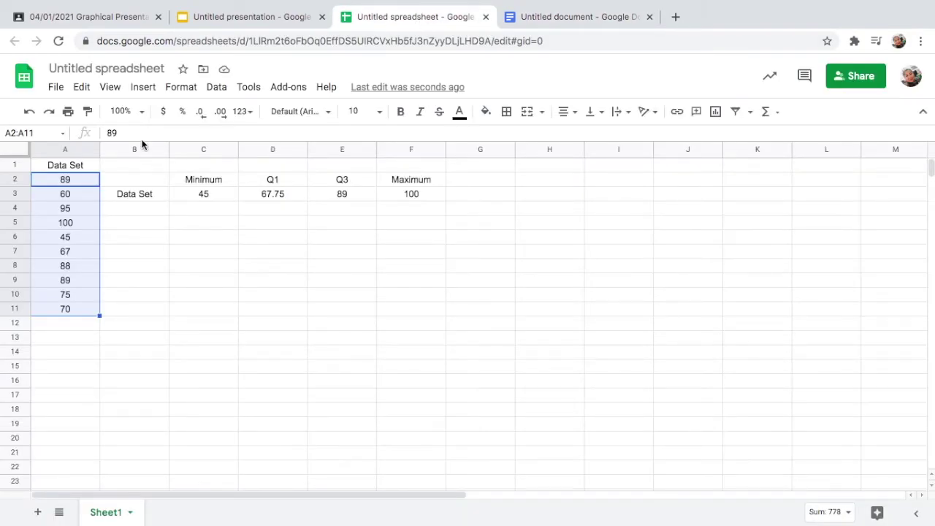
{"action": "left_click", "coordinate": [145, 89]}
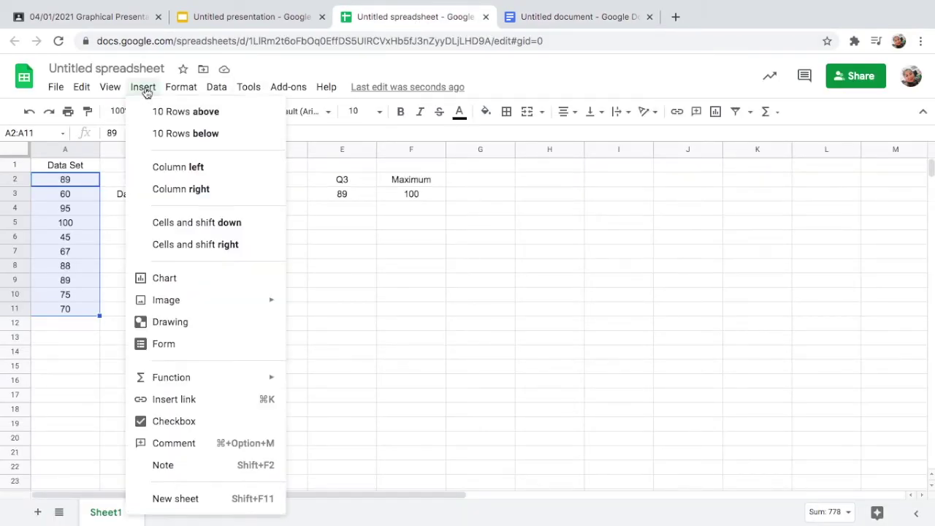
{"action": "left_click", "coordinate": [185, 277]}
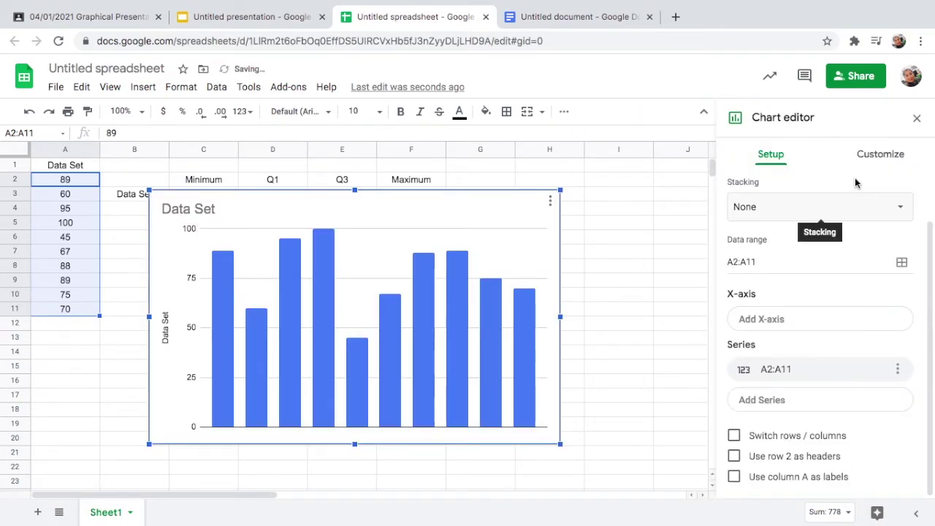
{"action": "scroll", "coordinate": [820, 202], "scroll_direction": "up", "scroll_amount": 2}
{"action": "left_click", "coordinate": [795, 219]}
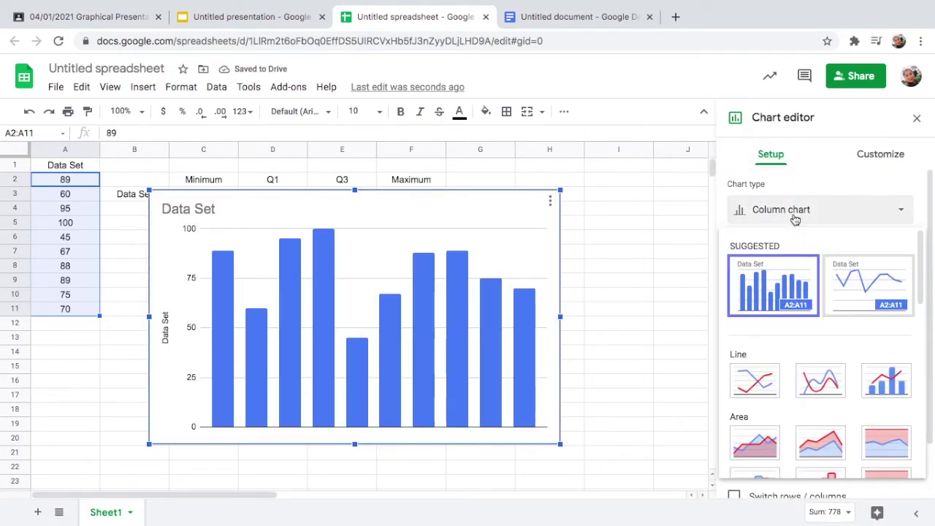
{"action": "scroll", "coordinate": [794, 358], "scroll_direction": "down", "scroll_amount": 3}
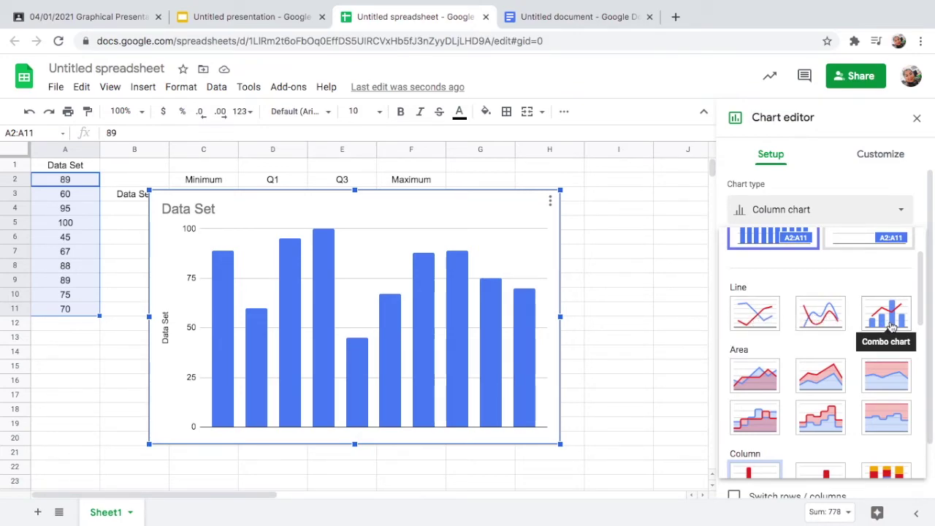
{"action": "left_click", "coordinate": [759, 314]}
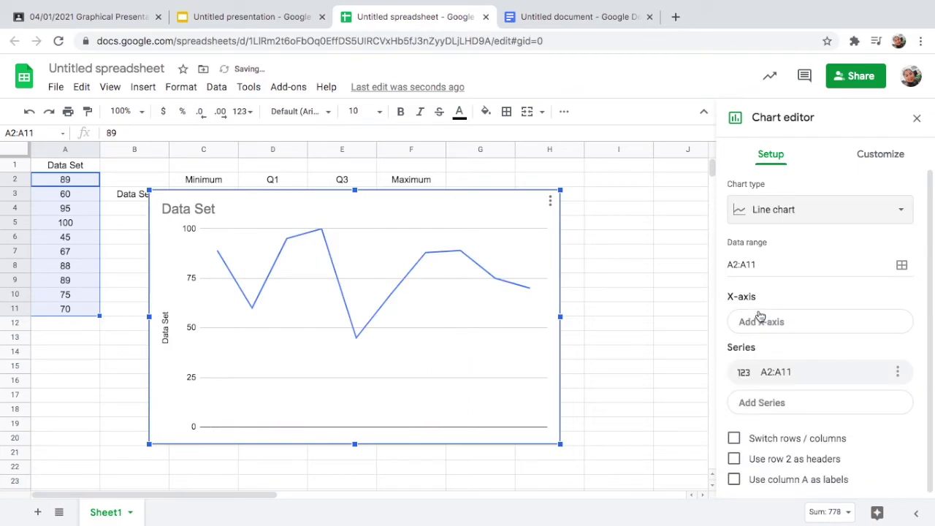
Step: Color the line chart's series magenta and mark its data points with the Circle point shape
{"action": "left_click", "coordinate": [886, 157]}
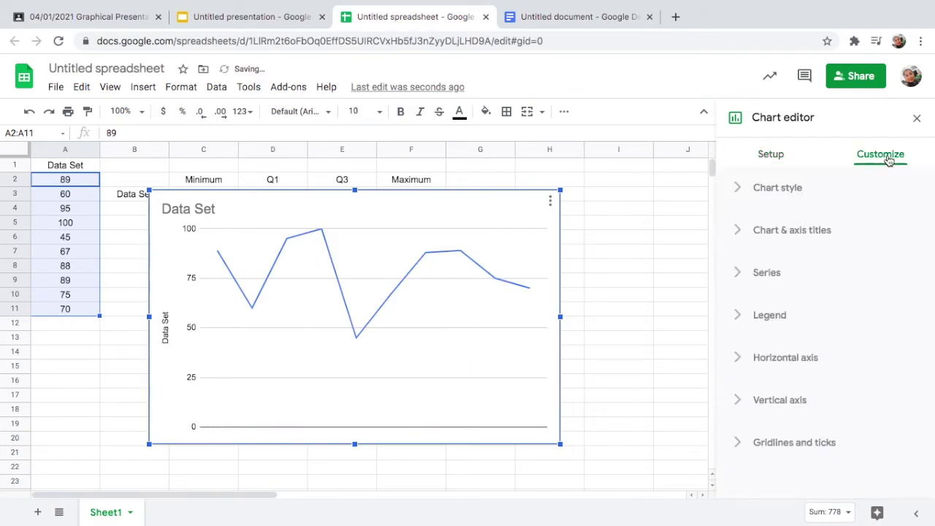
{"action": "left_click", "coordinate": [779, 270]}
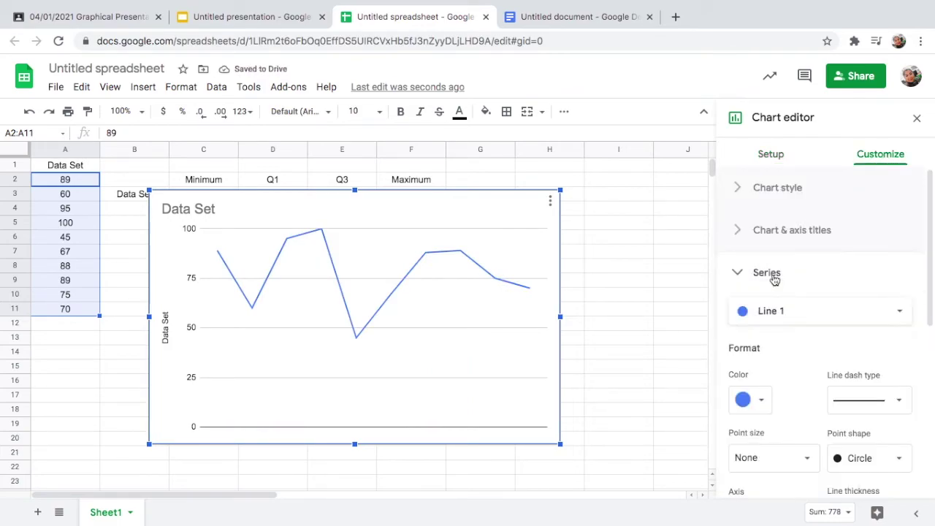
{"action": "left_click", "coordinate": [760, 403]}
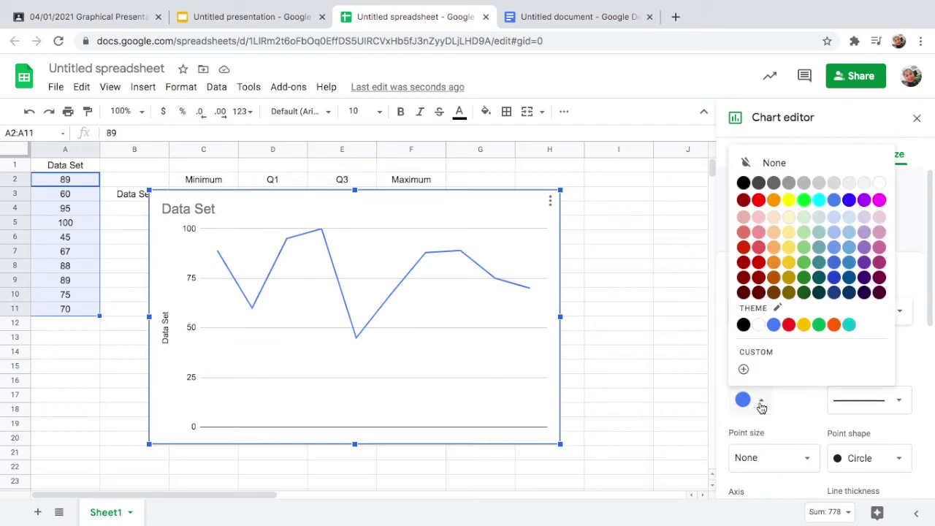
{"action": "left_click", "coordinate": [880, 201]}
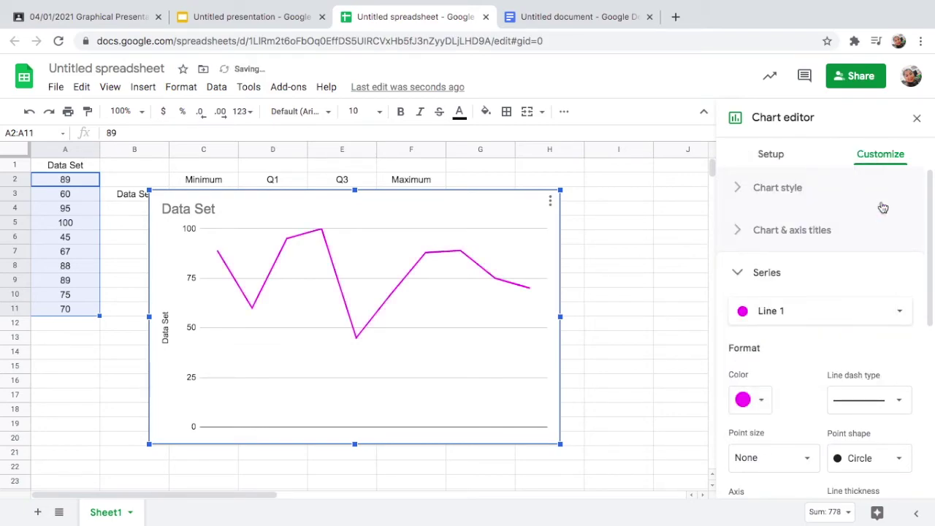
{"action": "left_click", "coordinate": [902, 460]}
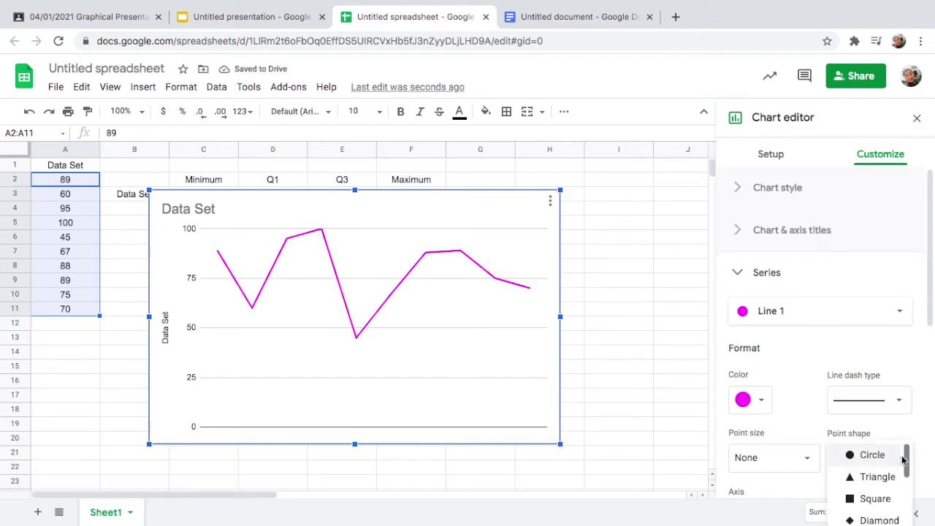
{"action": "left_click", "coordinate": [883, 456]}
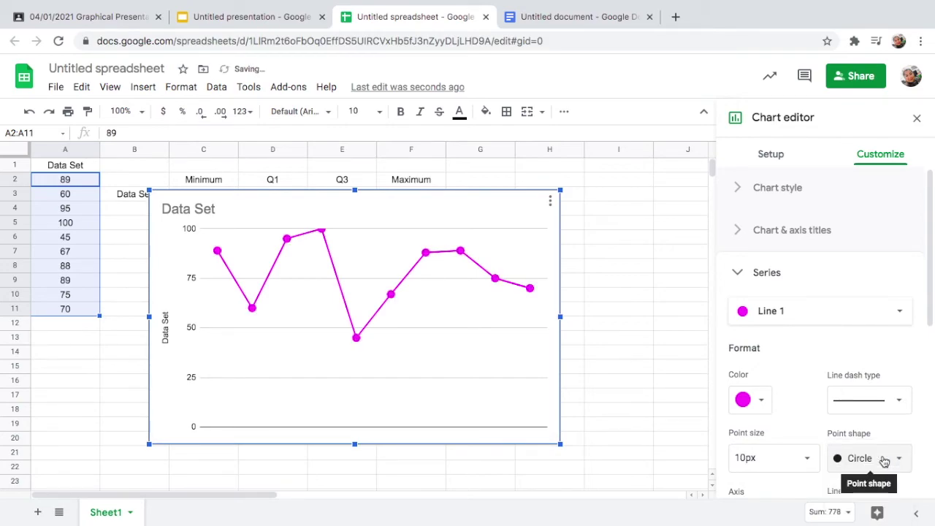
Step: Try the Triangle point shape on the line series and set it back to Circle
{"action": "left_click", "coordinate": [902, 462]}
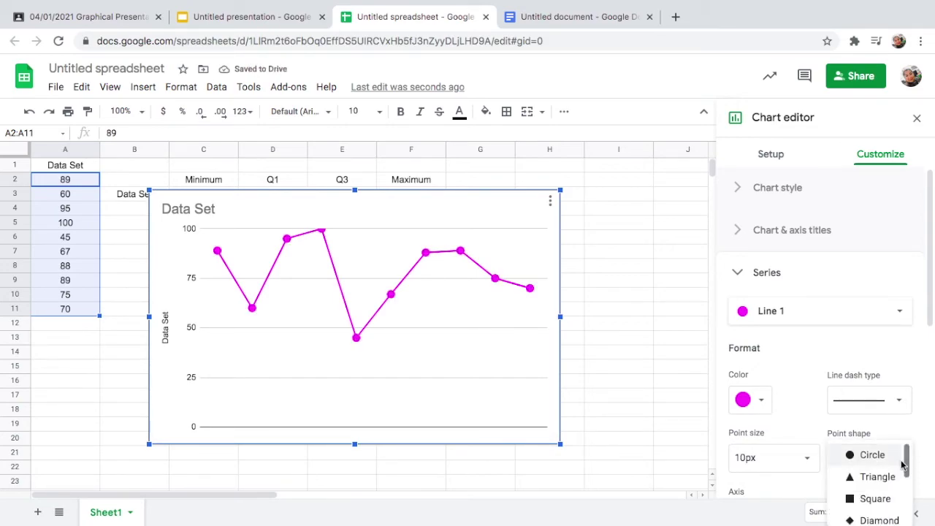
{"action": "left_click", "coordinate": [887, 479]}
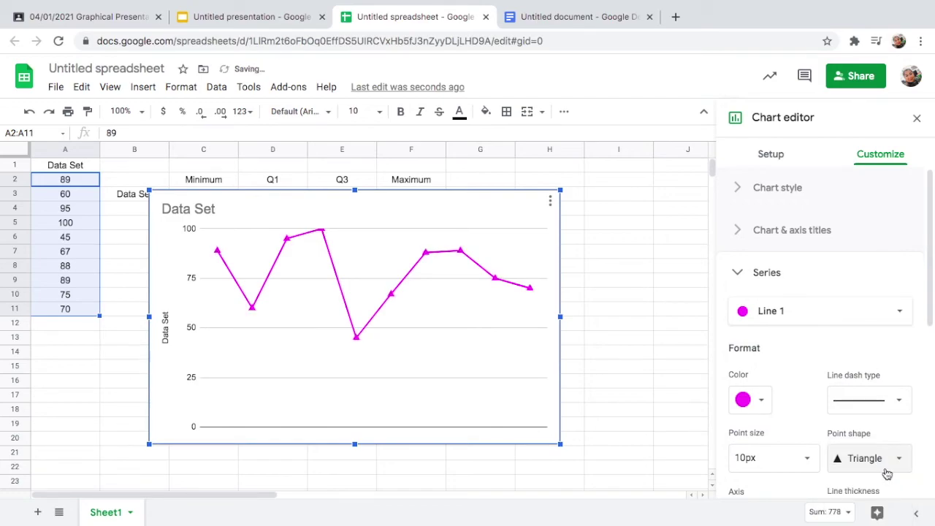
{"action": "left_click", "coordinate": [887, 462]}
{"action": "left_click", "coordinate": [880, 437]}
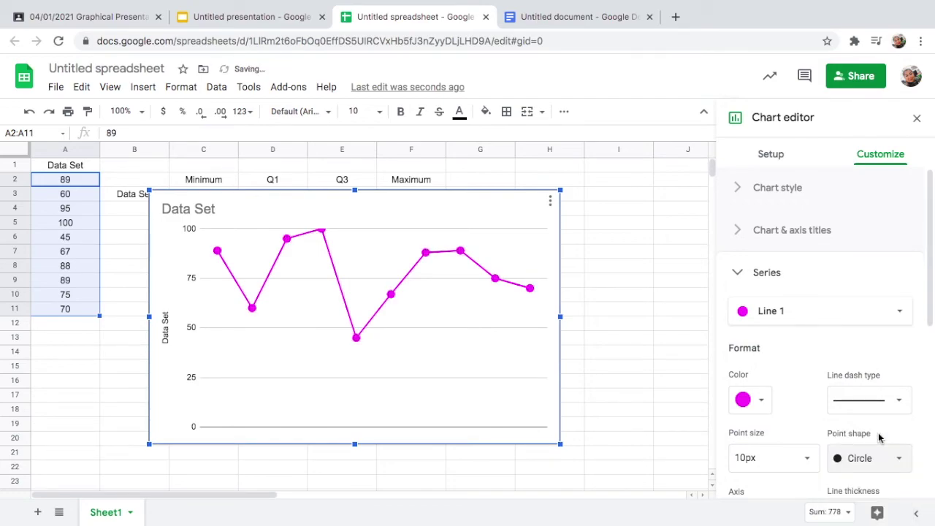
Step: Try a dotted line dash type on the magenta series and set it back to Solid
{"action": "scroll", "coordinate": [879, 295], "scroll_direction": "down", "scroll_amount": 1}
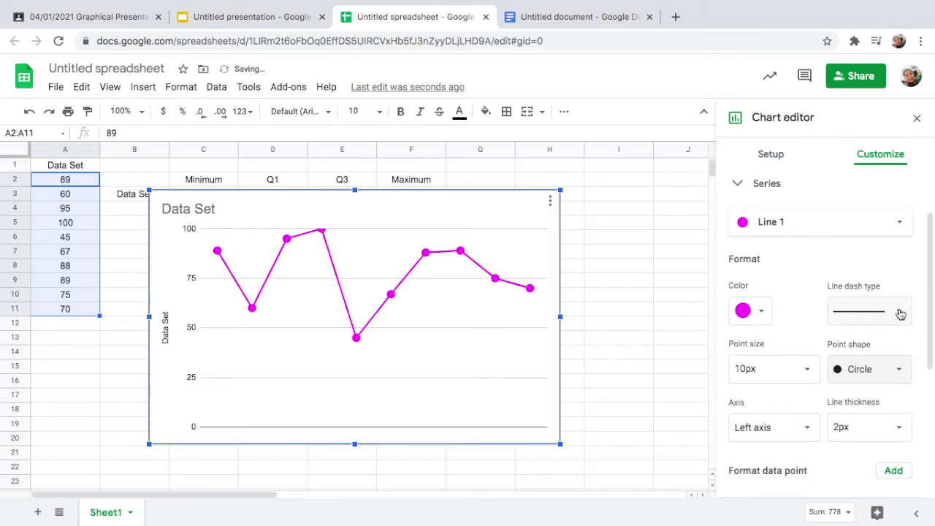
{"action": "left_click", "coordinate": [901, 314]}
{"action": "left_click", "coordinate": [892, 335]}
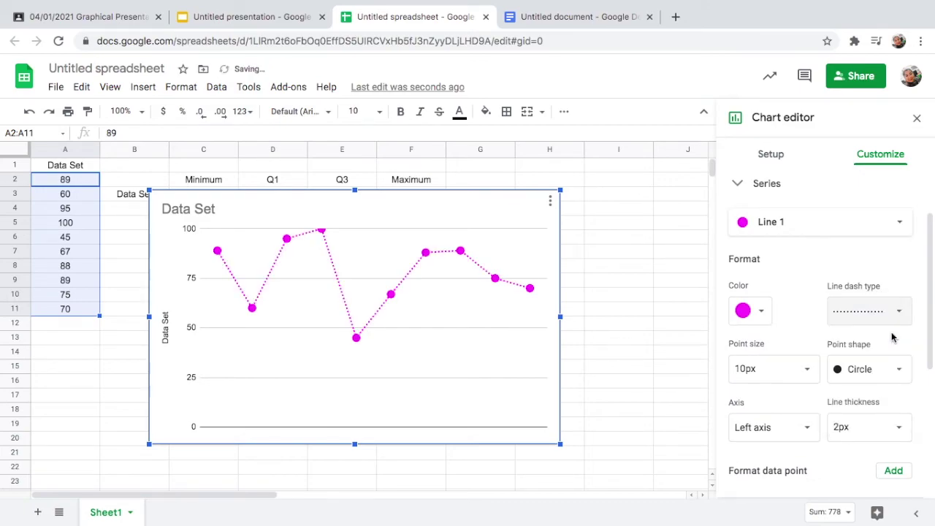
{"action": "left_click", "coordinate": [896, 313]}
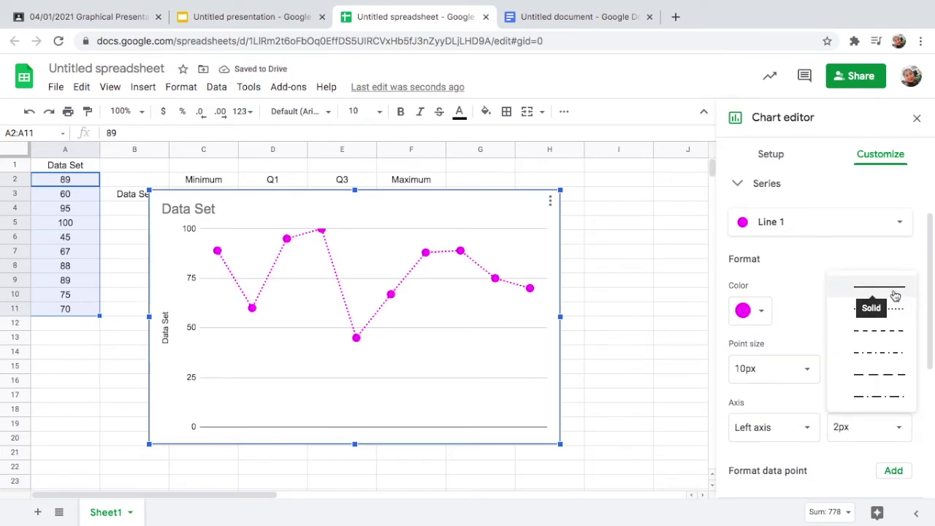
{"action": "left_click", "coordinate": [893, 291]}
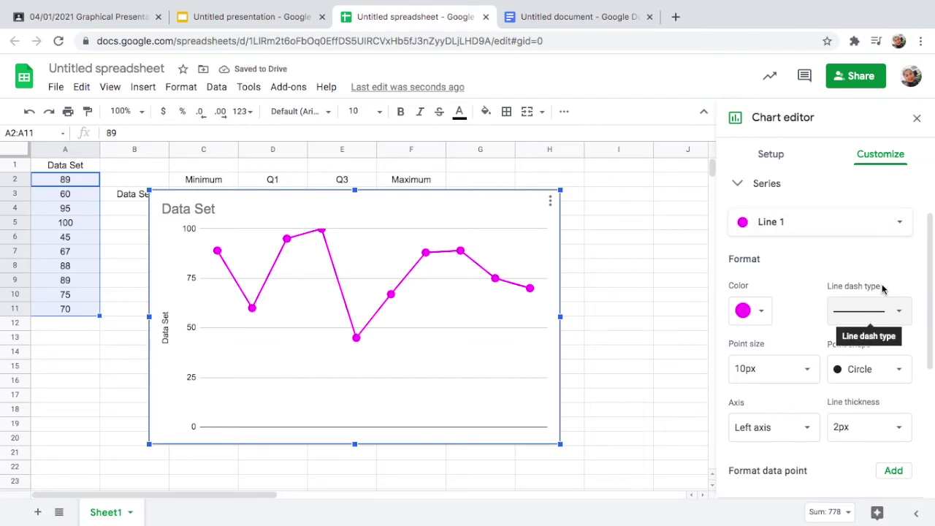
{"action": "left_click", "coordinate": [899, 223]}
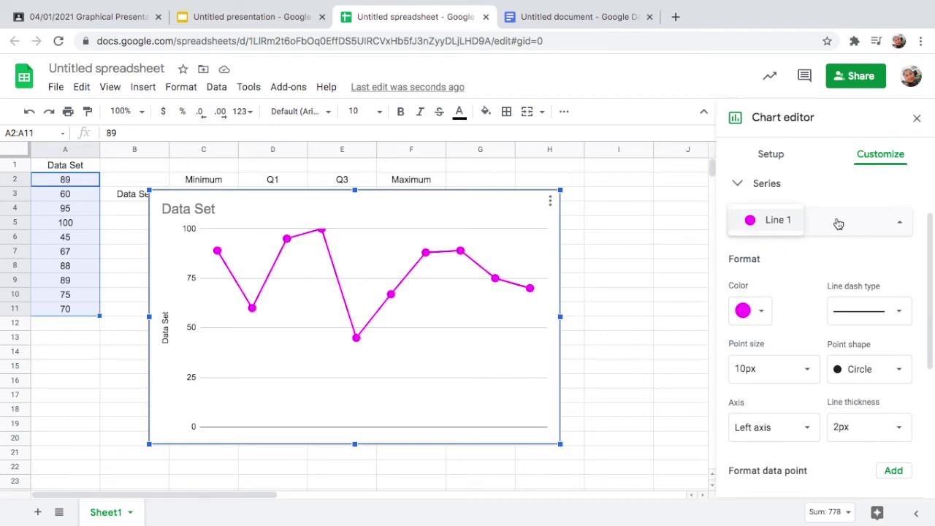
{"action": "left_click", "coordinate": [892, 226]}
{"action": "scroll", "coordinate": [868, 350], "scroll_direction": "down", "scroll_amount": 2}
{"action": "scroll", "coordinate": [869, 345], "scroll_direction": "up", "scroll_amount": 4}
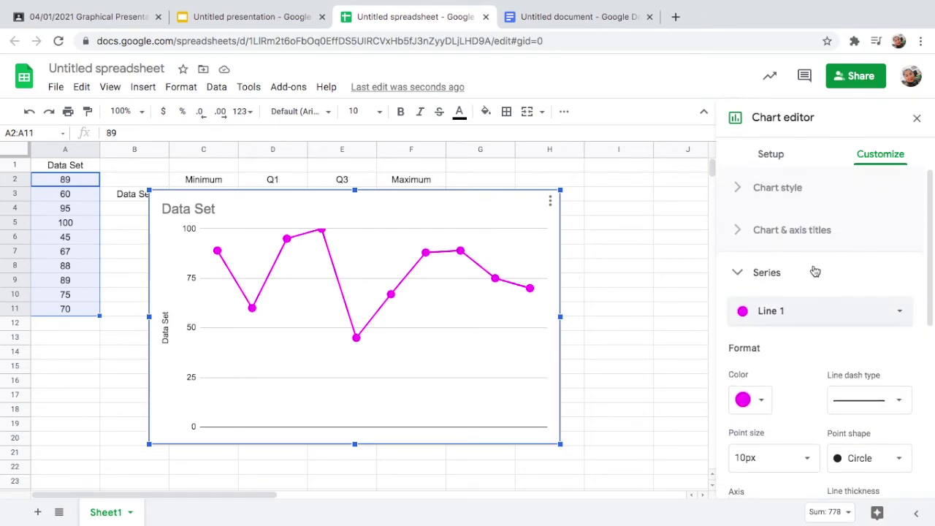